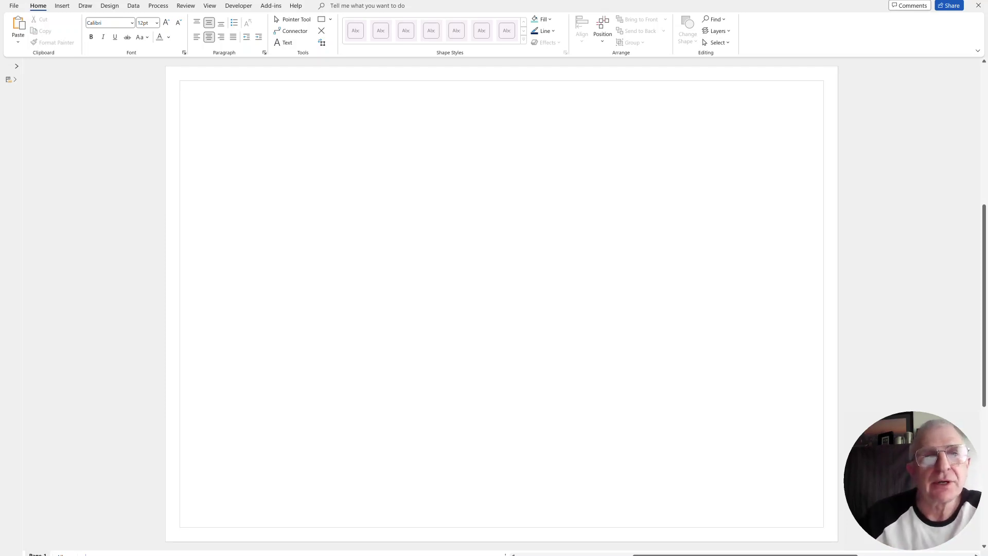
Step: Draw a rectangle holding 'Affasdfasadfasdf' and 'asdADad' on two lines, then shrink it narrower and shorter
left_click(321, 19)
left_click_drag(255, 197, 369, 274)
type("Affasdfasadfasdf")
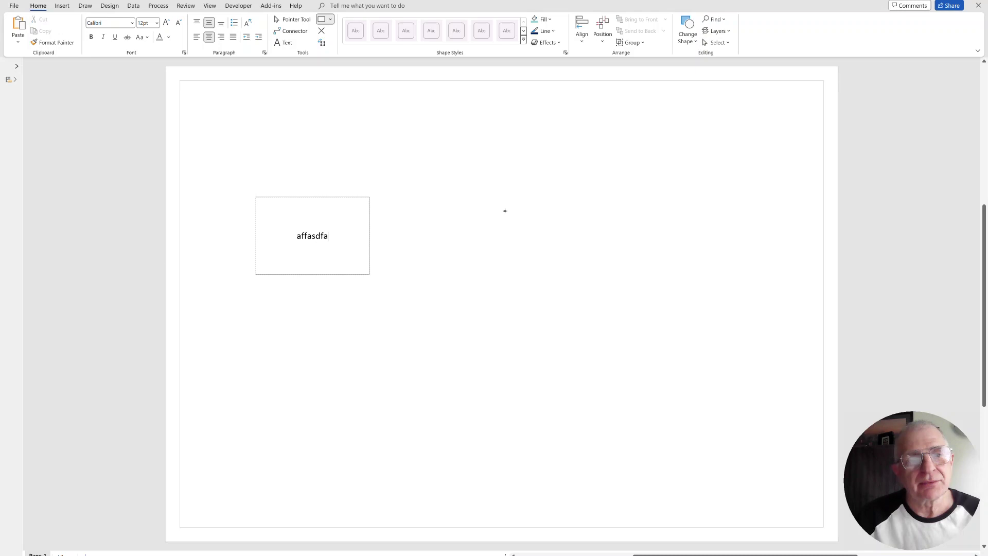
key("Return")
type("asdADad")
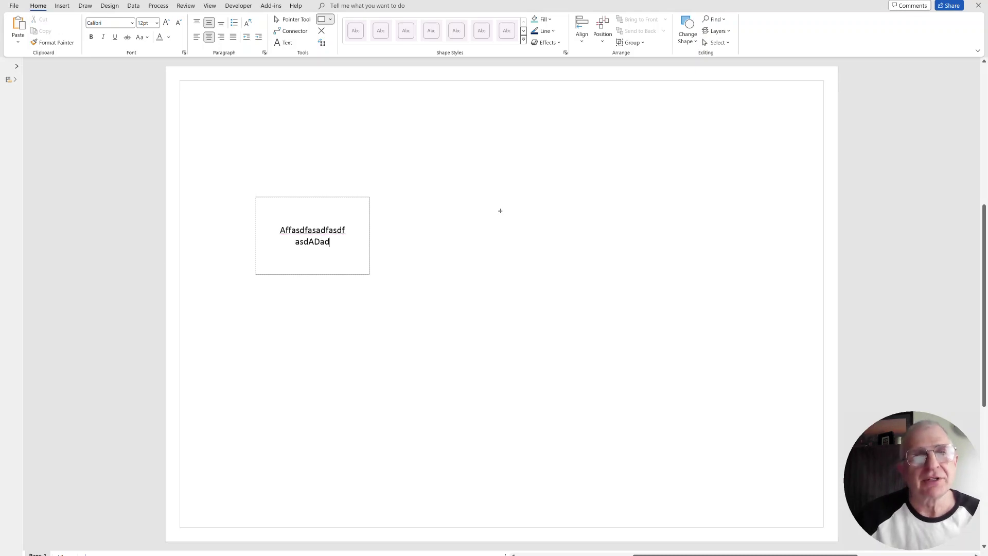
key("Return")
left_click(290, 23)
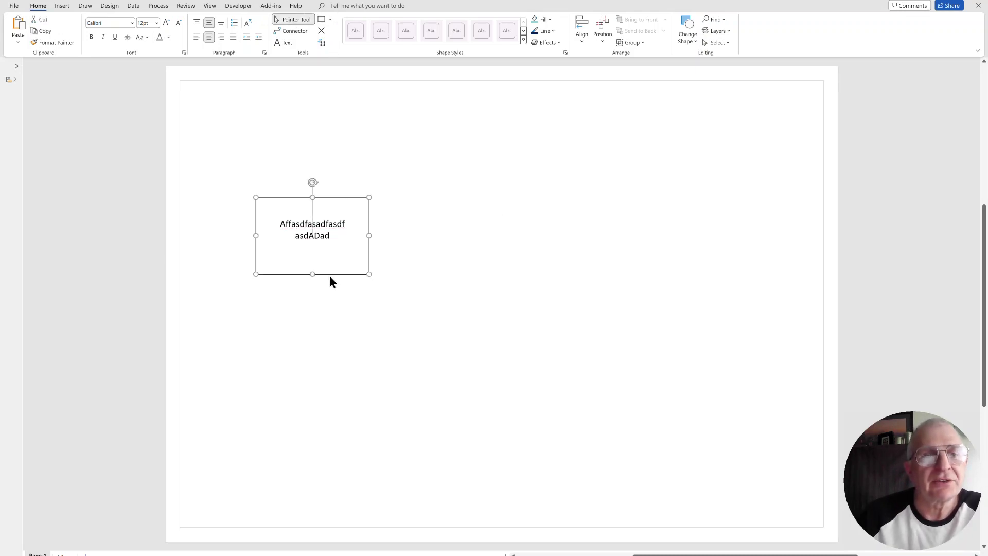
left_click_drag(360, 203, 327, 242)
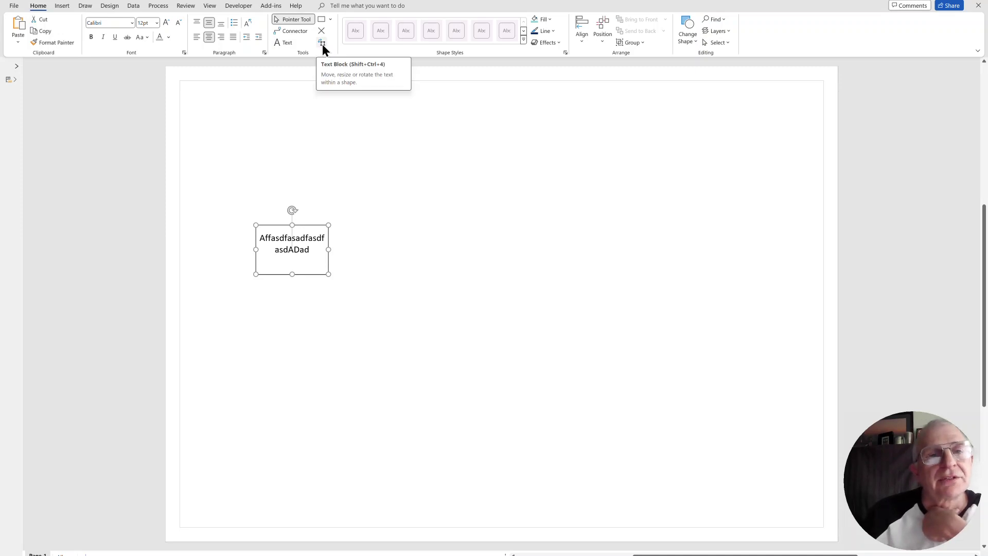
Step: Drag the rectangle's text block down below the shape with the Text Block tool
left_click(322, 45)
left_click_drag(297, 248, 345, 308)
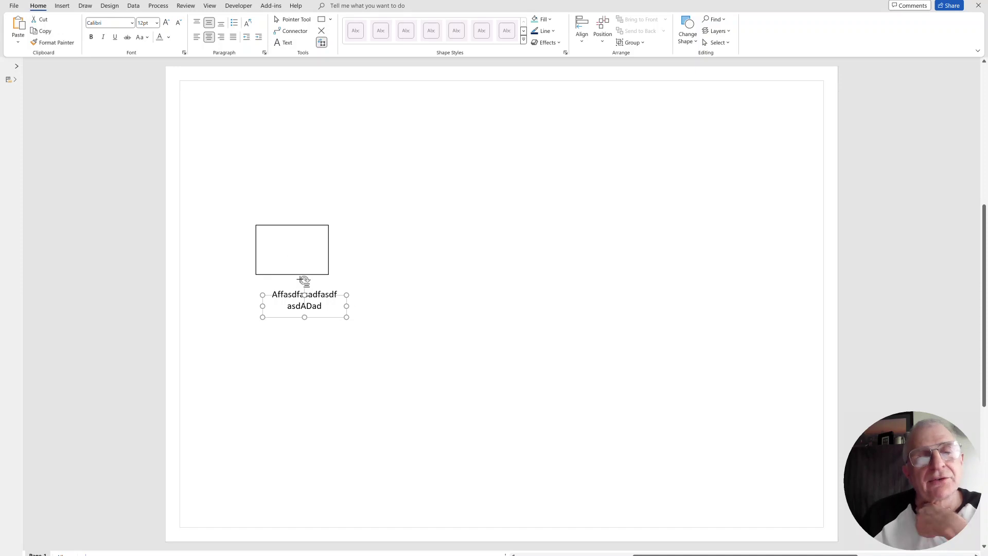
left_click(324, 19)
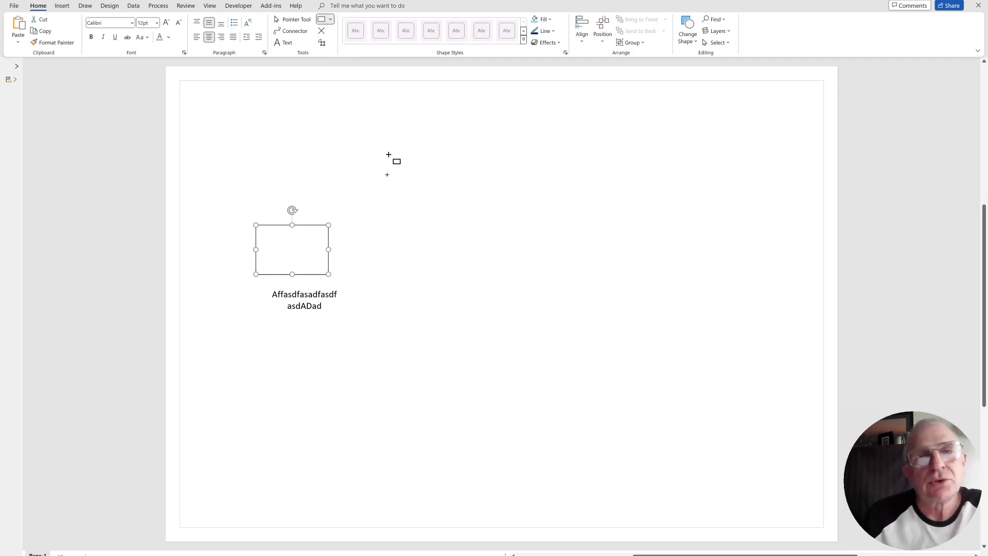
Step: Draw a second, larger empty rectangle to the right and show the Developer tab
left_click_drag(378, 175, 500, 251)
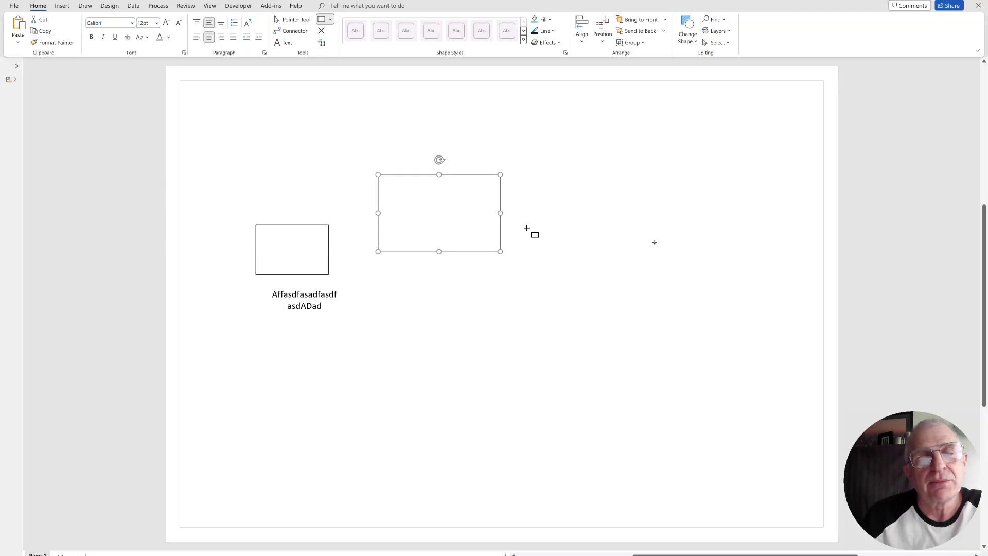
right_click(472, 187)
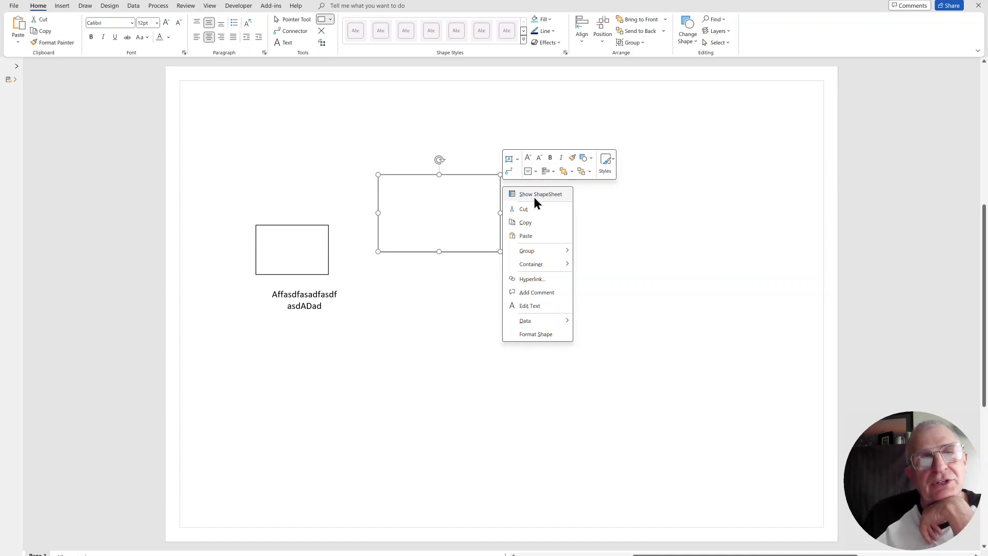
left_click(240, 7)
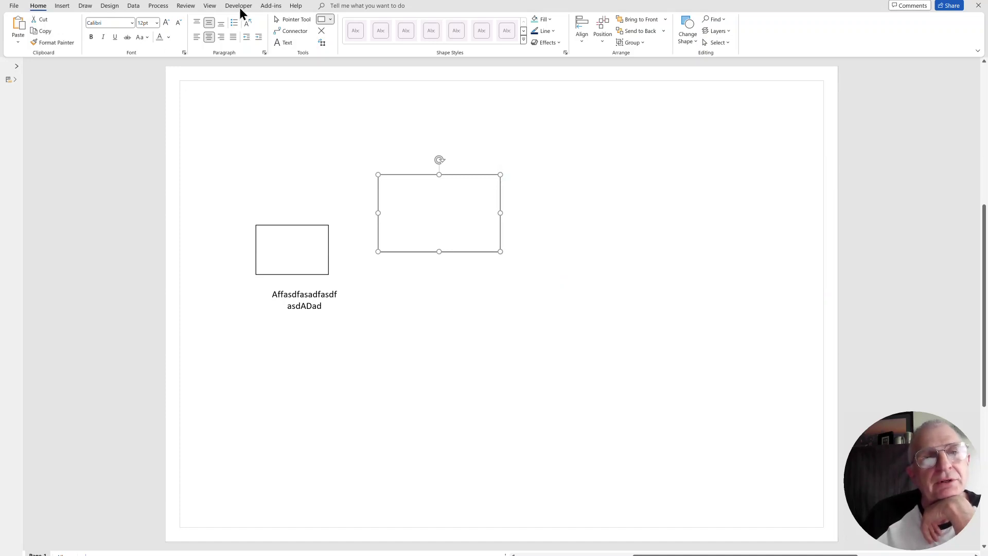
left_click(240, 8)
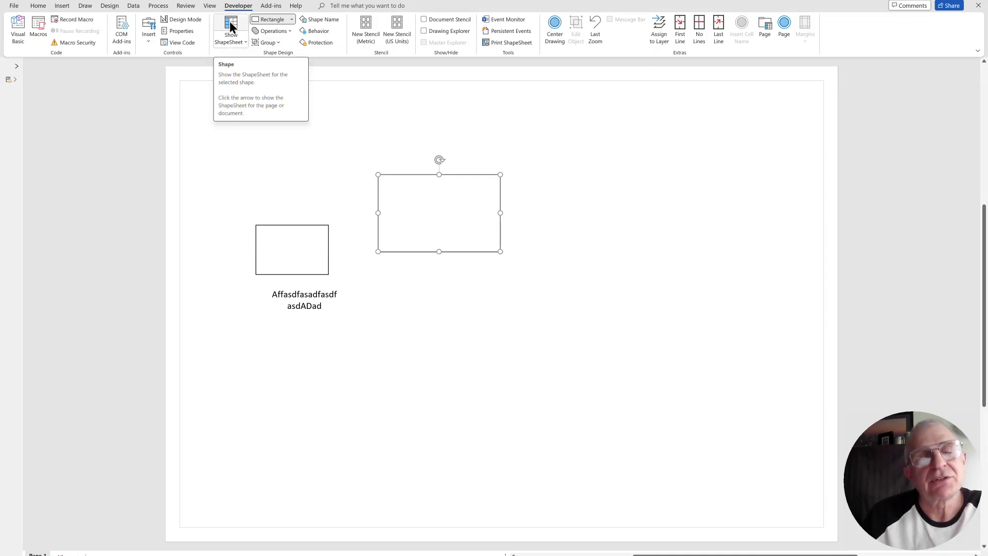
right_click(897, 42)
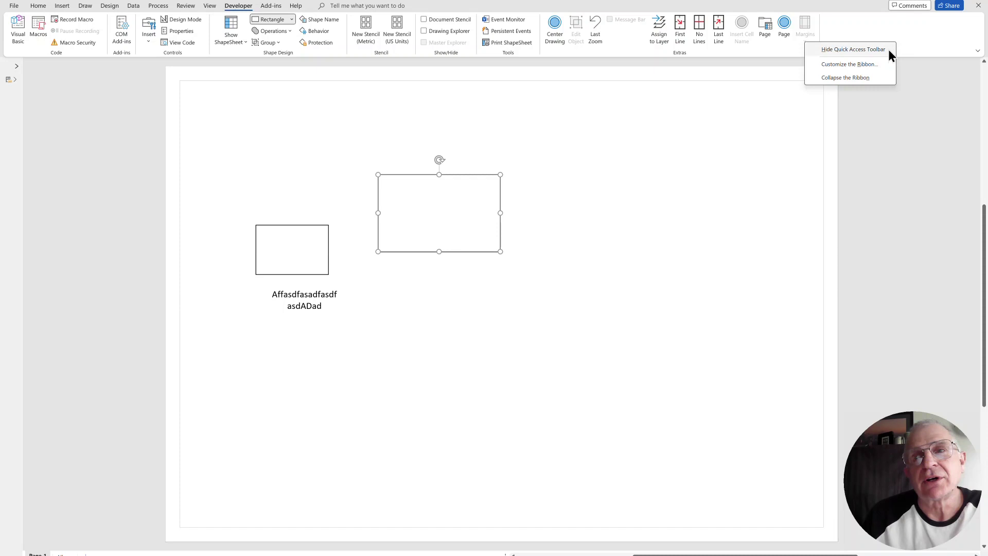
left_click(854, 65)
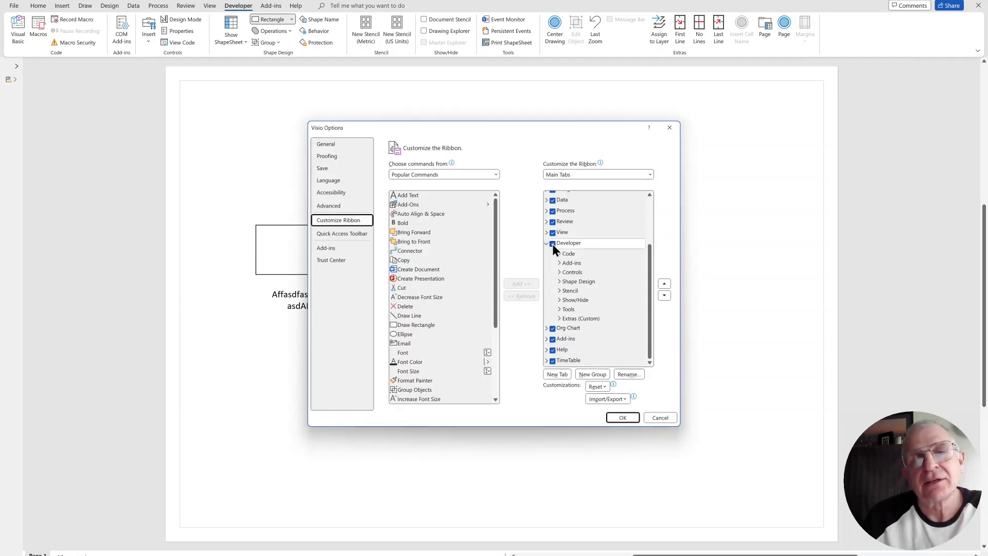
left_click(668, 418)
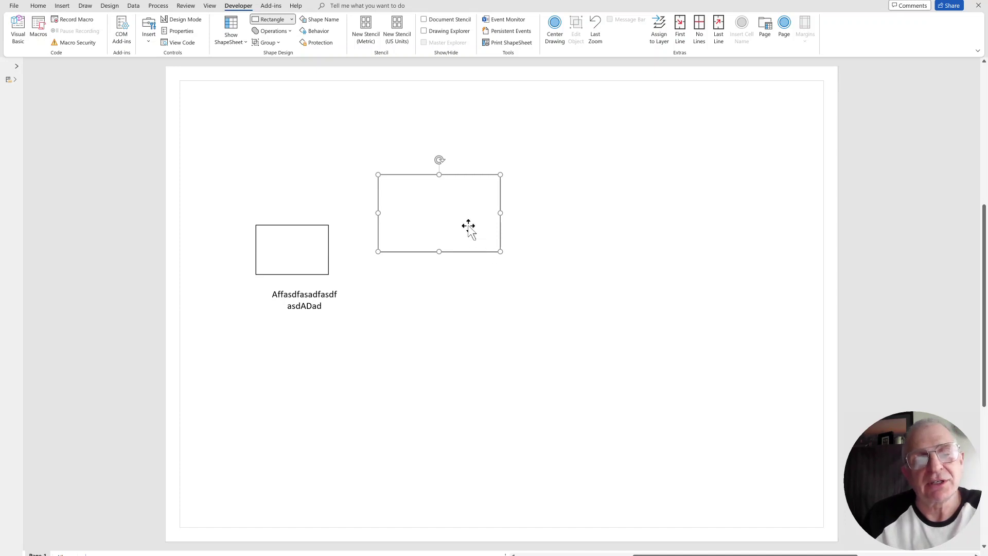
Step: Show the larger rectangle's ShapeSheet (Width 54 mm, Height 34 mm) and Arrange All beside the drawing
right_click(502, 222)
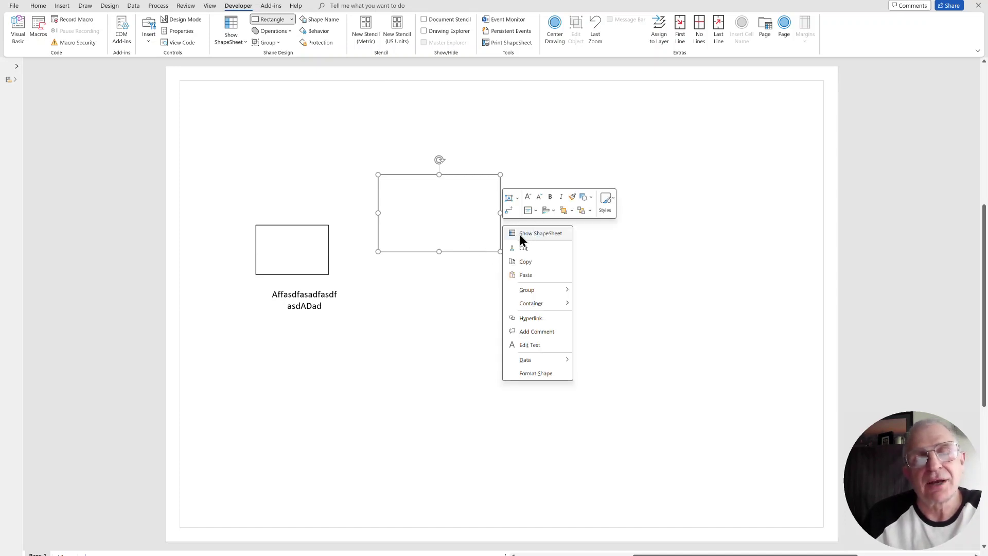
left_click(519, 232)
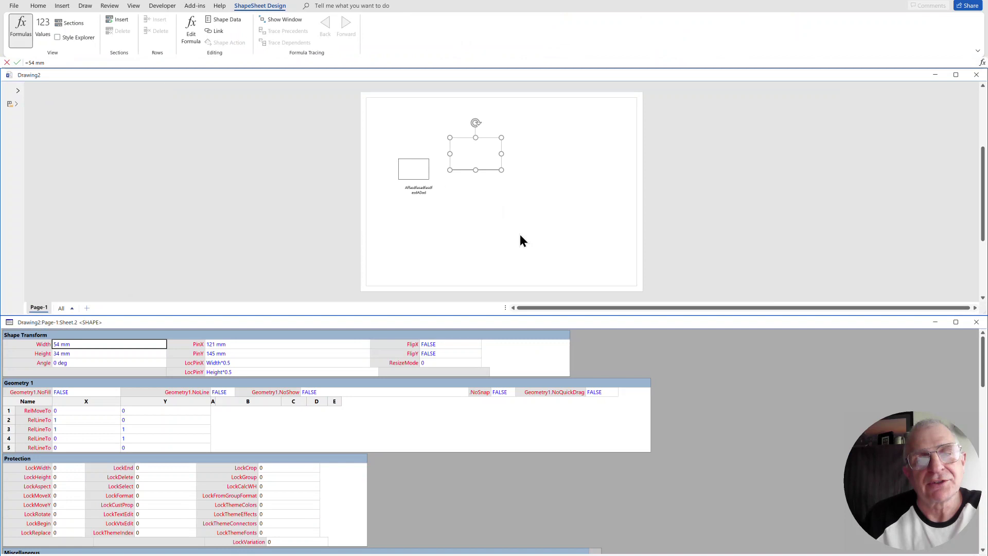
left_click(134, 6)
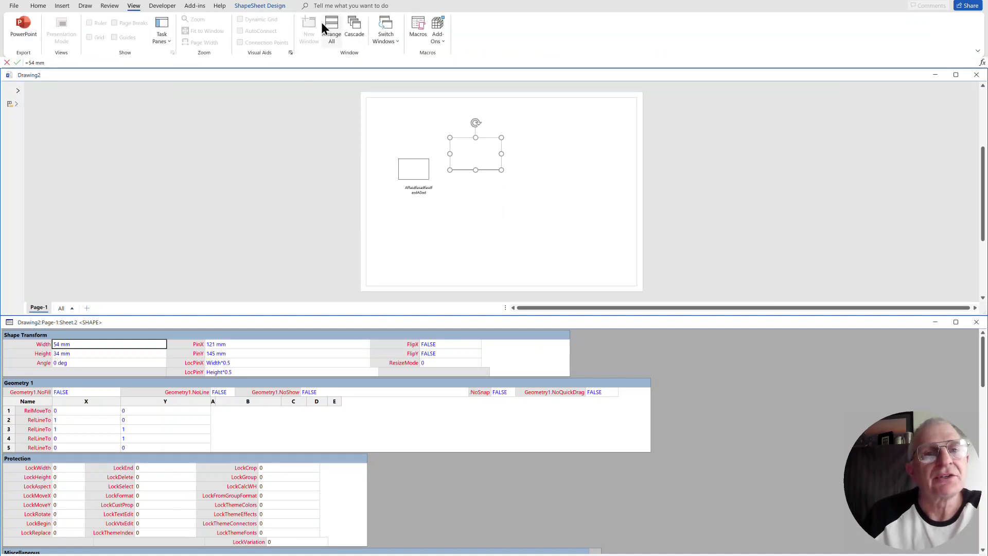
left_click(338, 34)
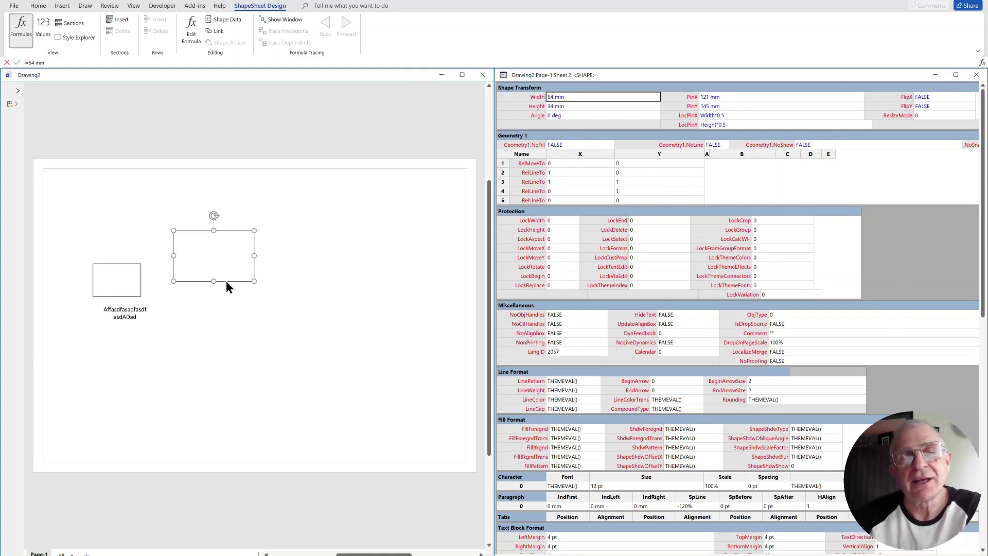
Step: Insert the Controls and Text Transform sections into the larger rectangle's ShapeSheet
right_click(890, 264)
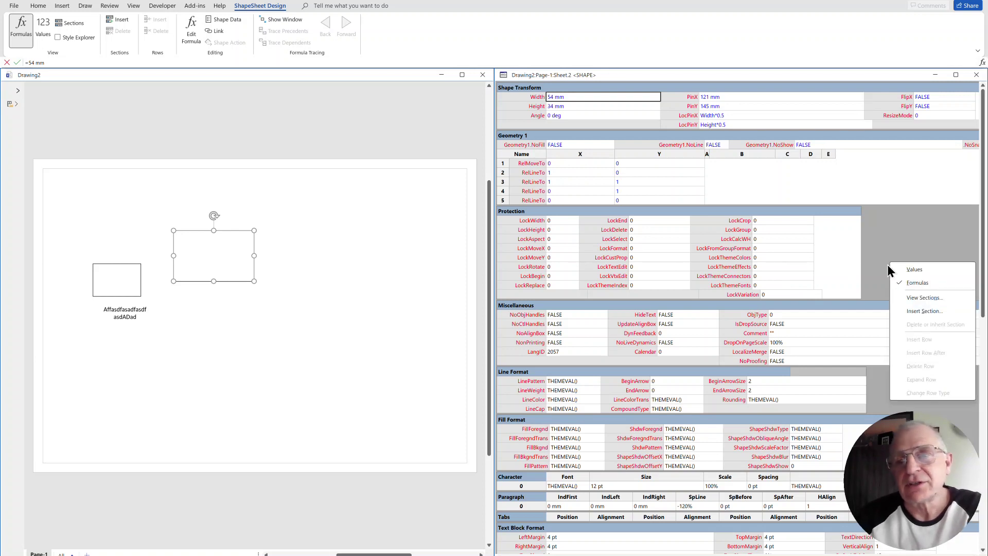
left_click(924, 312)
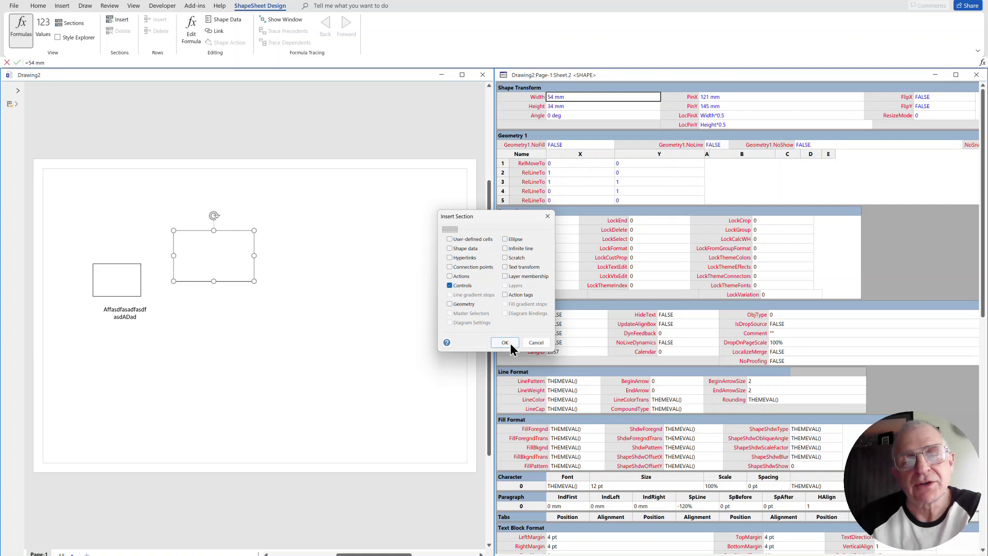
left_click(505, 267)
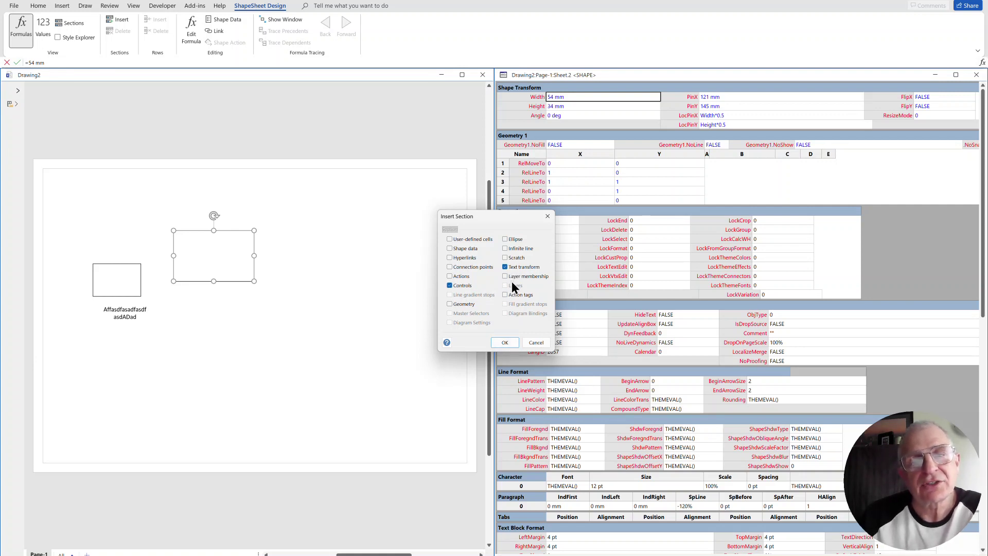
left_click(505, 343)
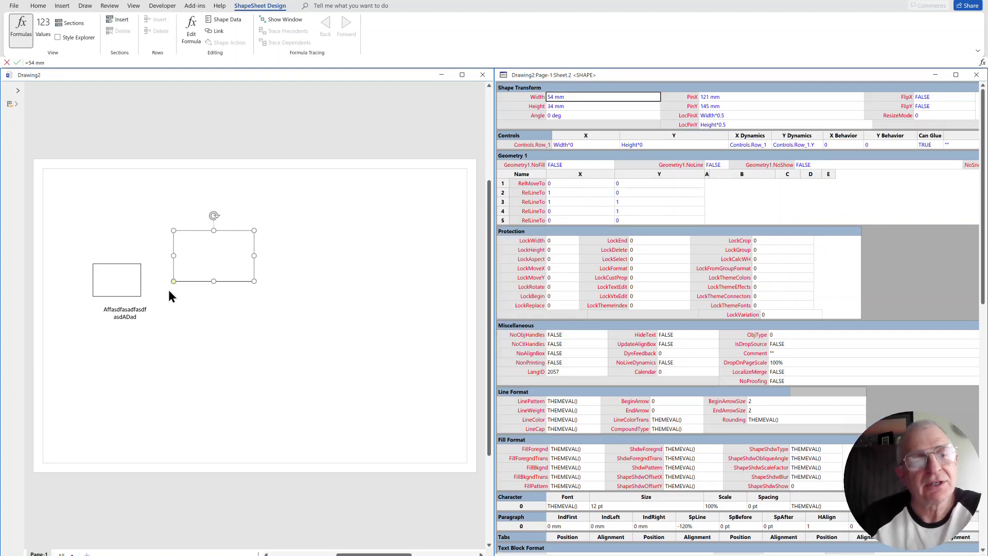
Step: Nudge the small rectangle and collapse the Geometry 1, Line, Fill, Protection and Miscellaneous sections
left_click(119, 289)
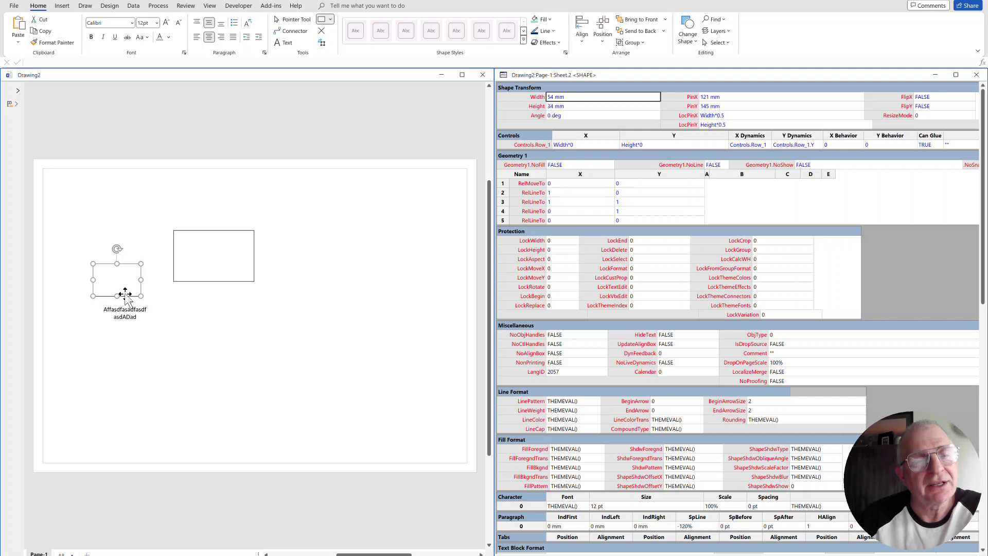
left_click_drag(125, 294, 132, 302)
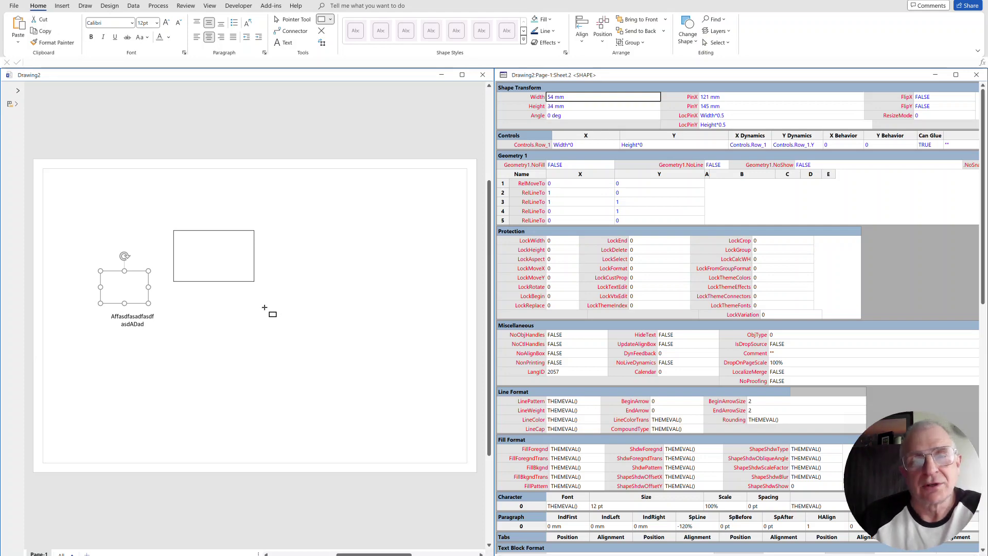
left_click(902, 253)
left_click(517, 325)
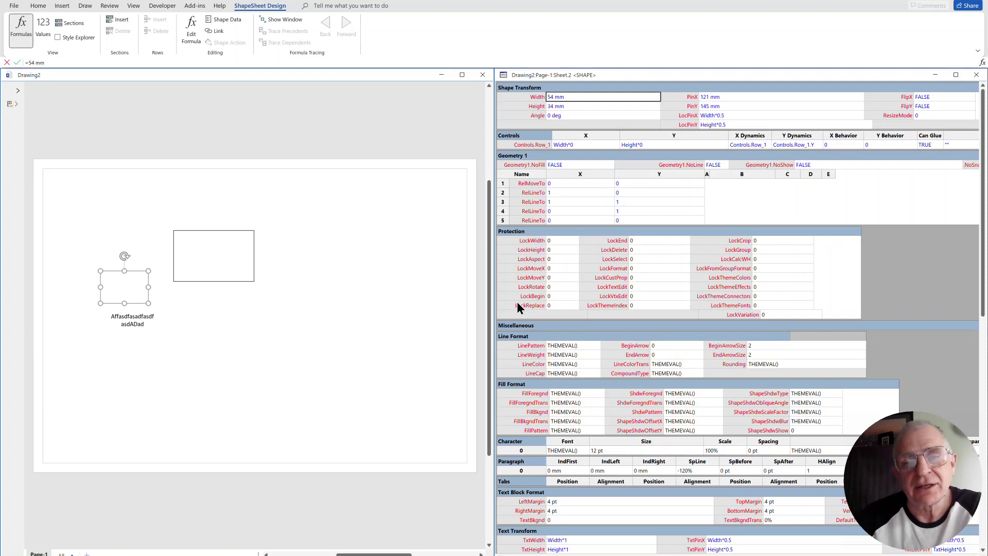
left_click(516, 231)
left_click(521, 155)
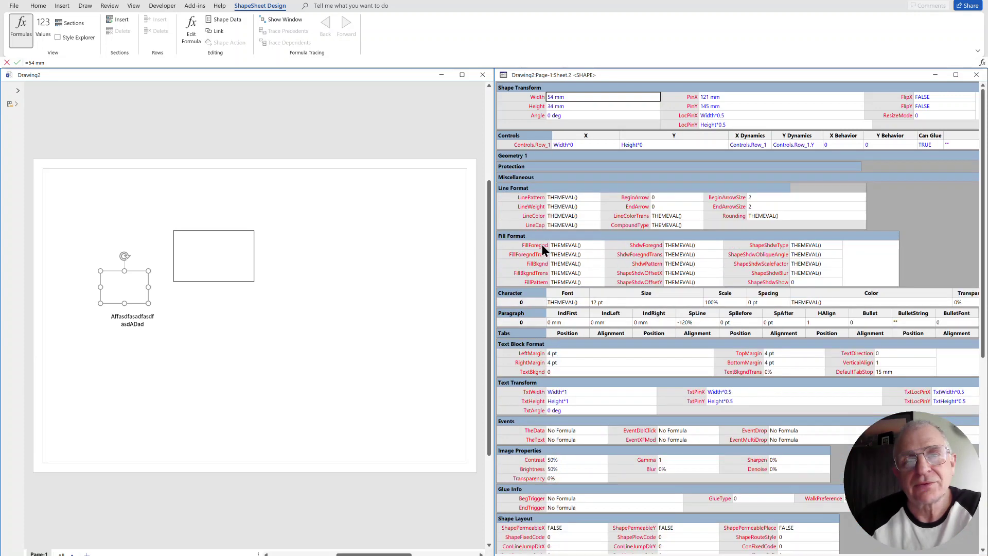
left_click(519, 189)
left_click(521, 199)
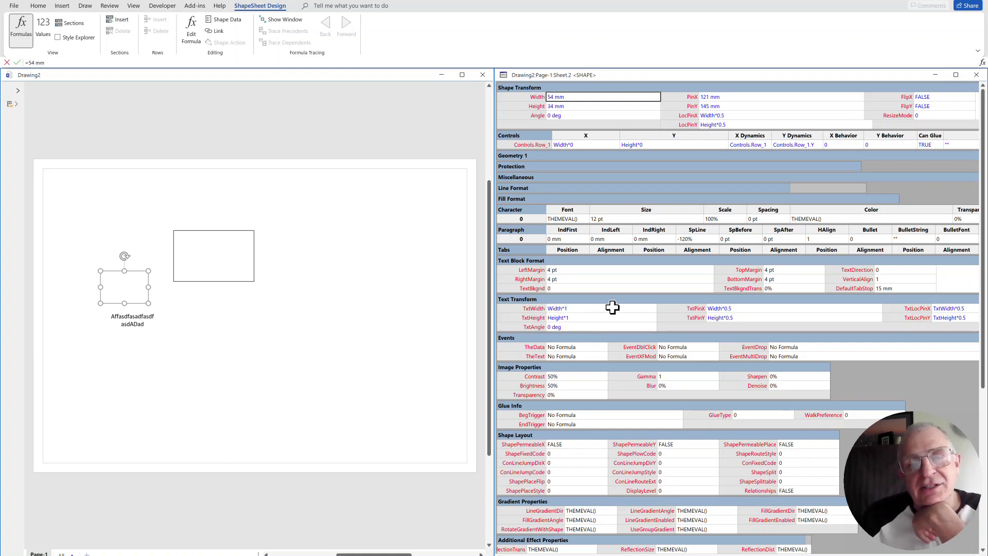
Step: Narrow the Text Transform columns to fit and select the control's Width*0 X formula
left_click_drag(657, 309, 583, 309)
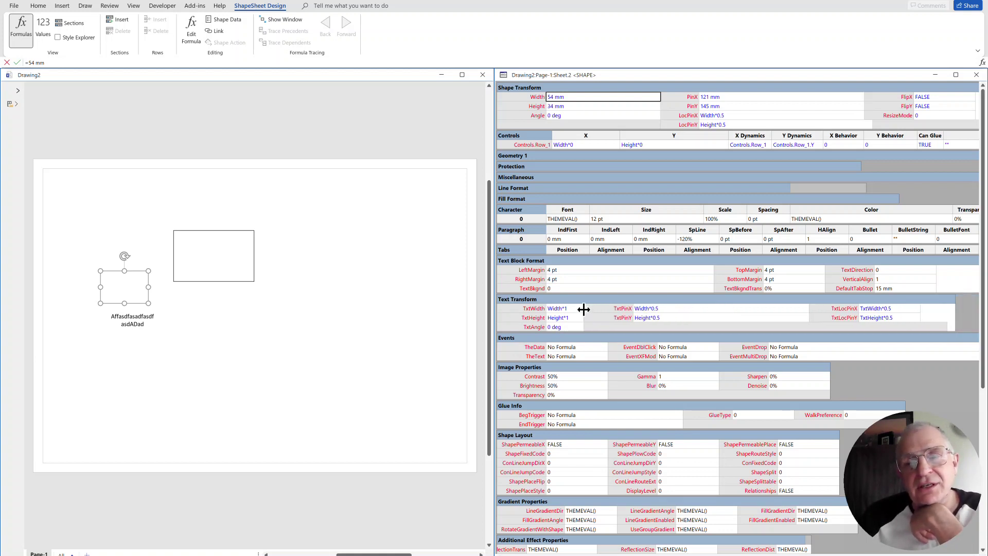
left_click_drag(808, 308, 703, 308)
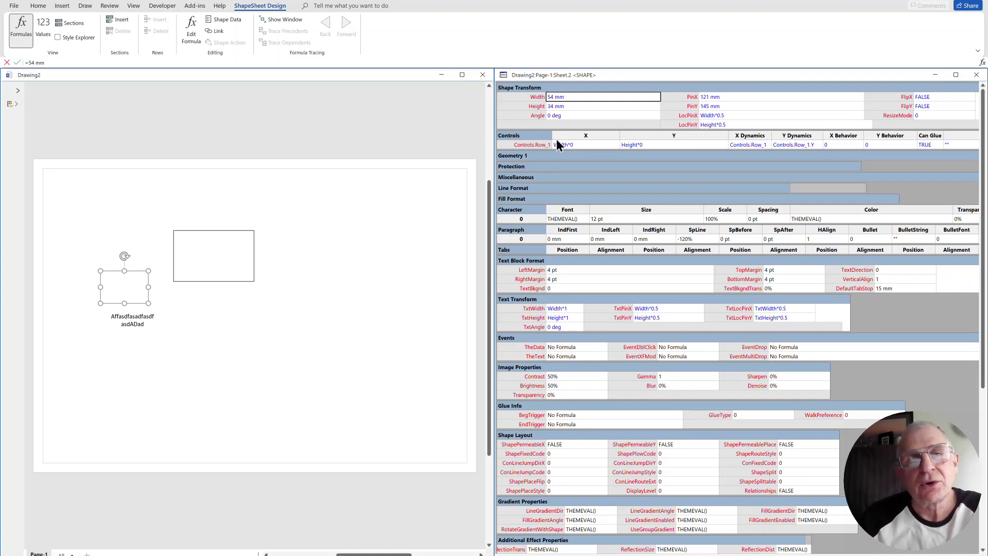
left_click(568, 145)
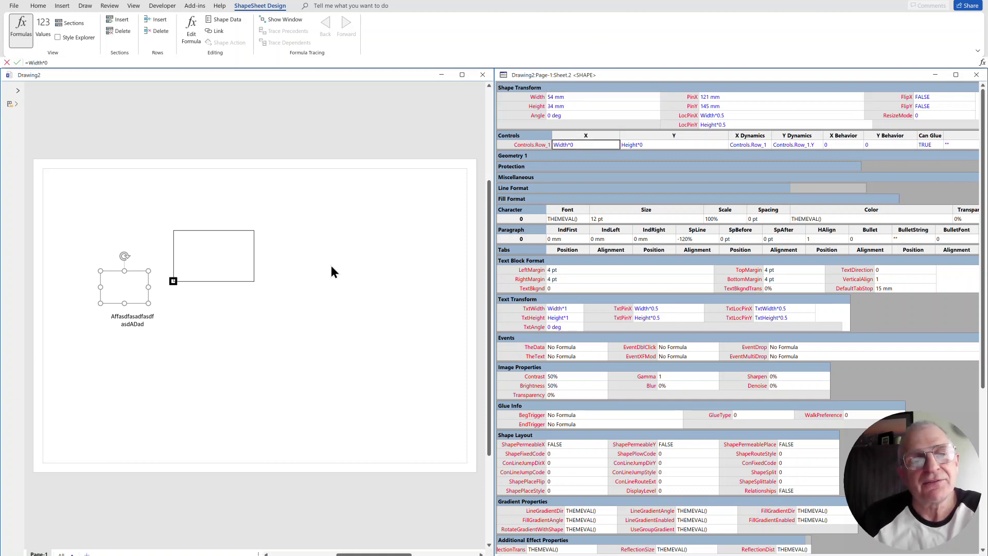
Step: Move the larger rectangle to the right, changing its PinX from 121 mm to 145 mm
left_click(190, 289)
left_click(202, 269)
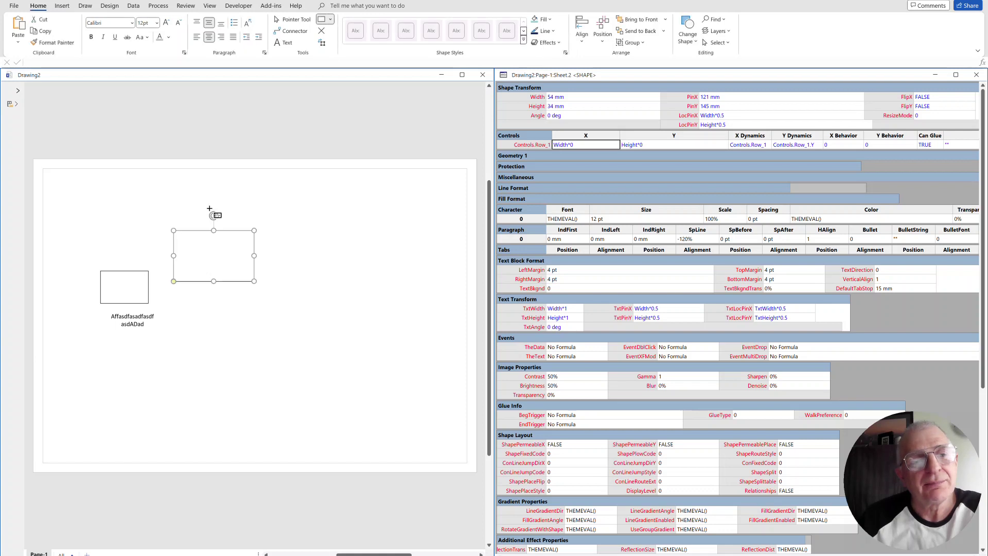
left_click(290, 23)
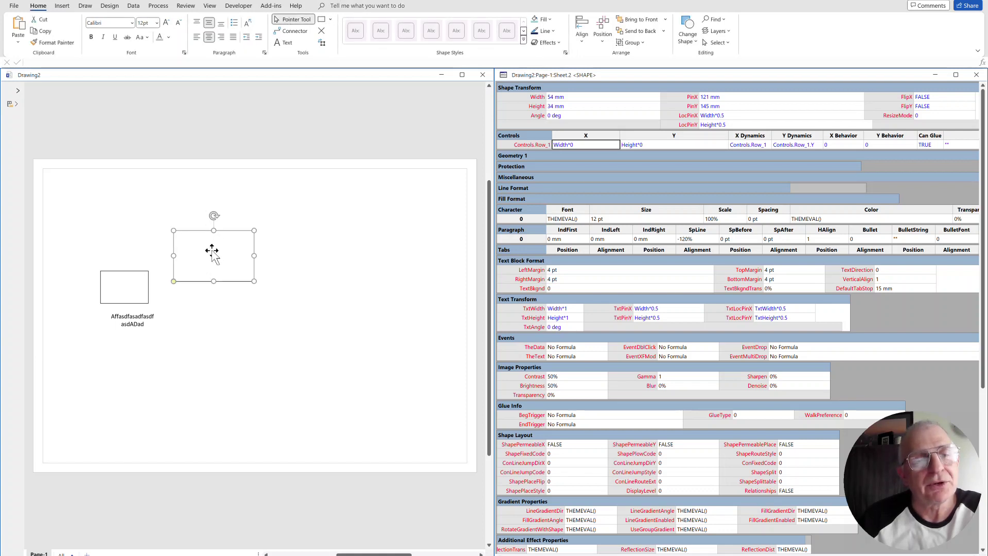
left_click_drag(227, 240, 261, 242)
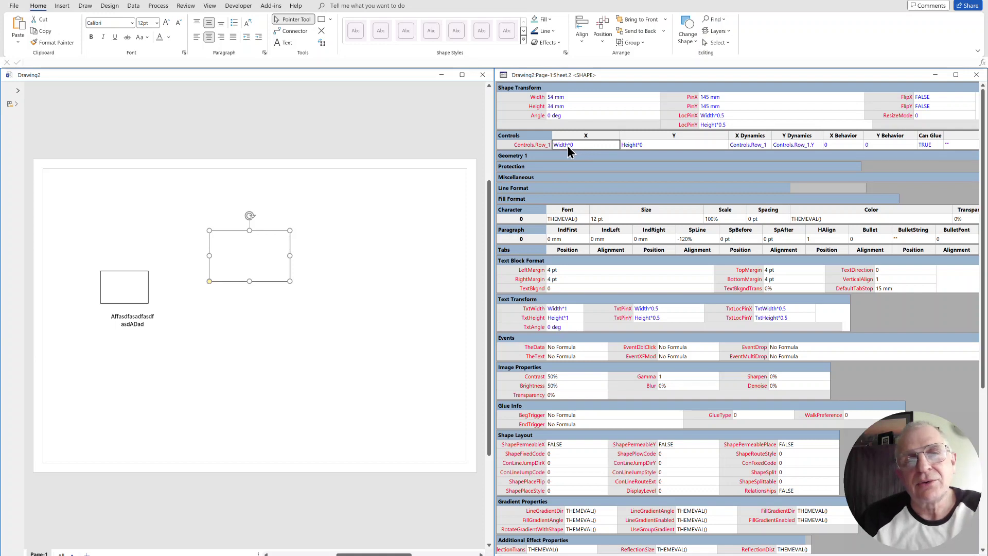
Step: Replace the control's X formula with =SETATREF(TxtPinX), referencing the TxtPinX cell
double_click(569, 146)
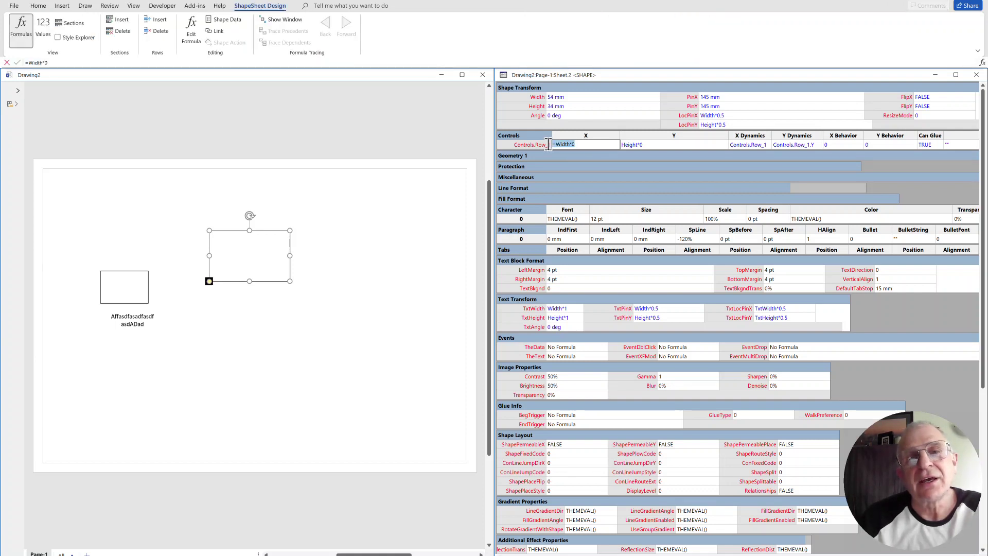
double_click(563, 145)
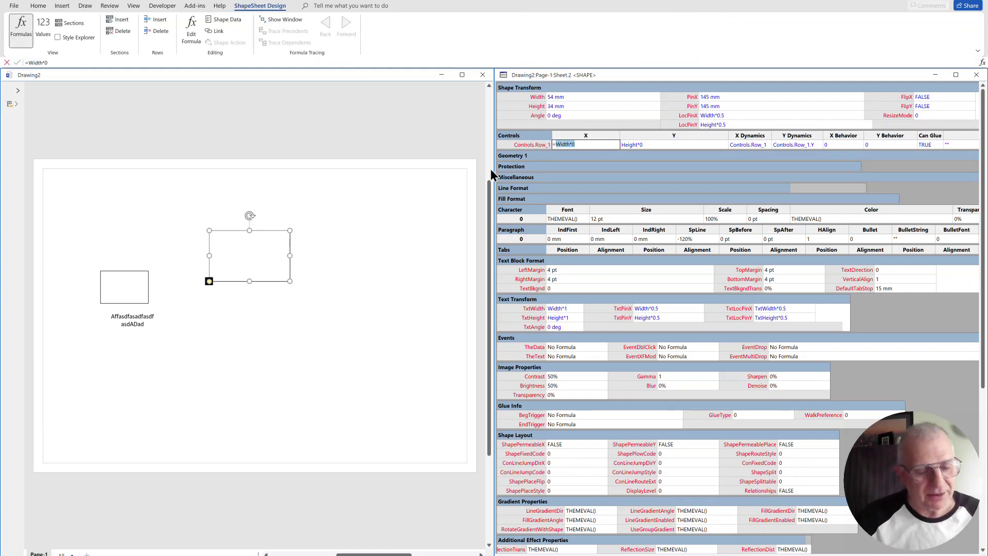
type("SETA")
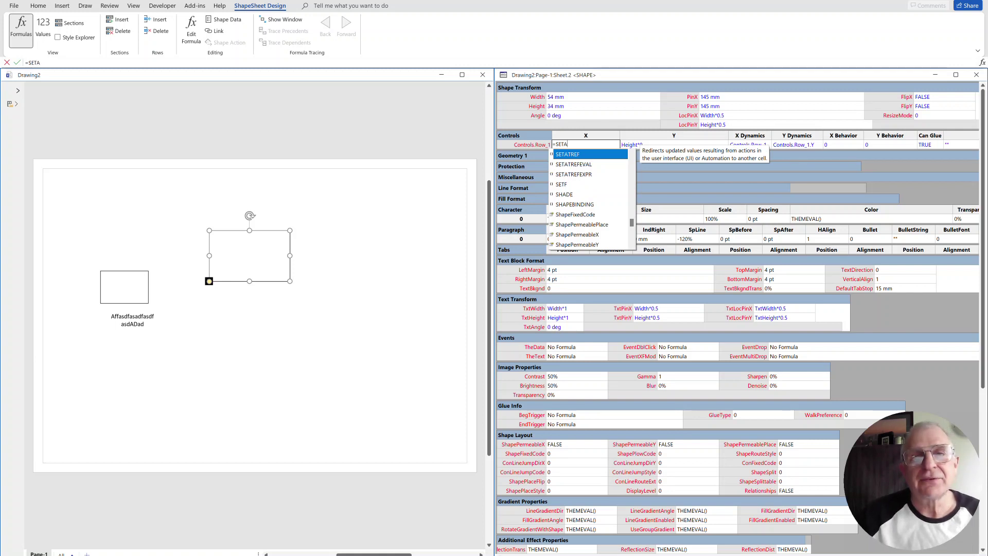
key("Tab")
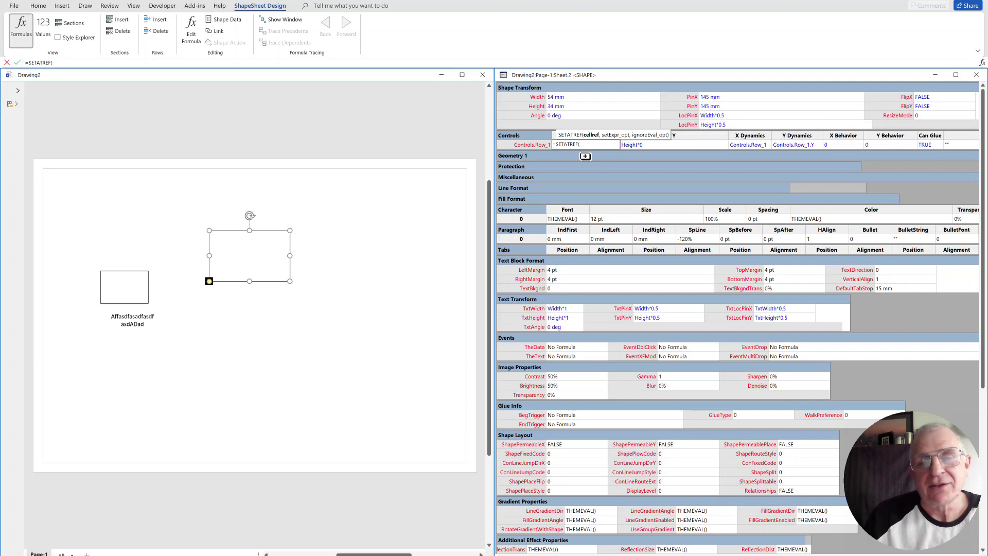
left_click(671, 309)
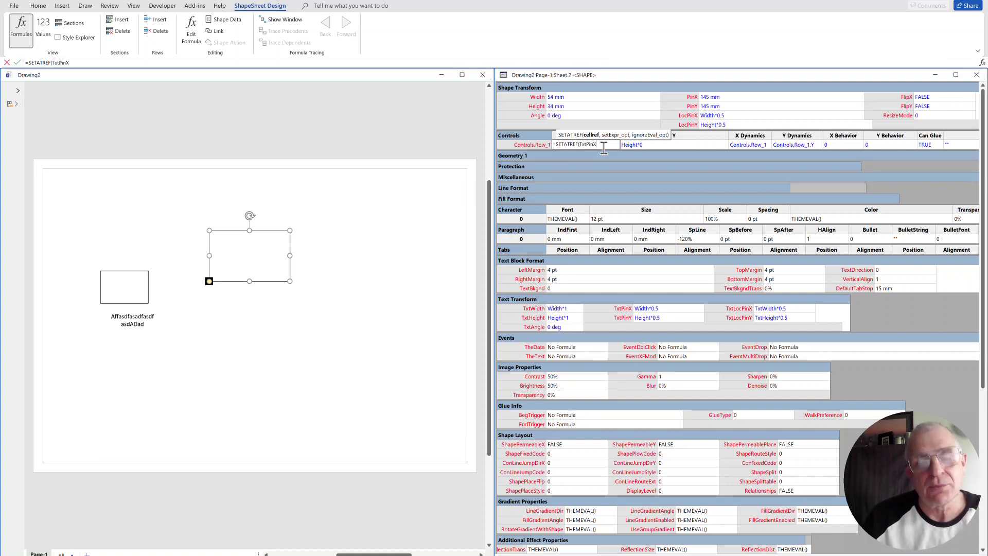
type(")")
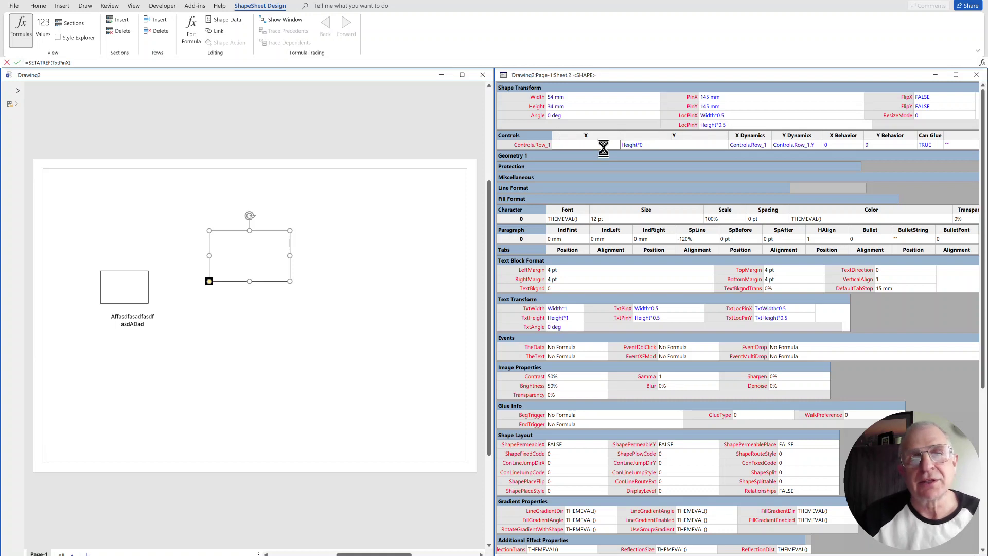
key("Return")
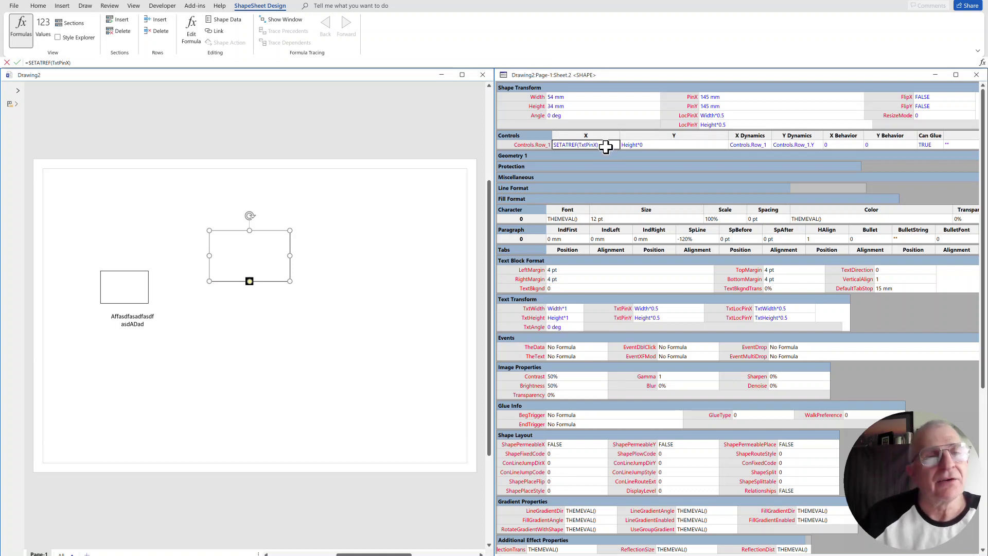
left_click(196, 39)
scroll(412, 211, "up", 3)
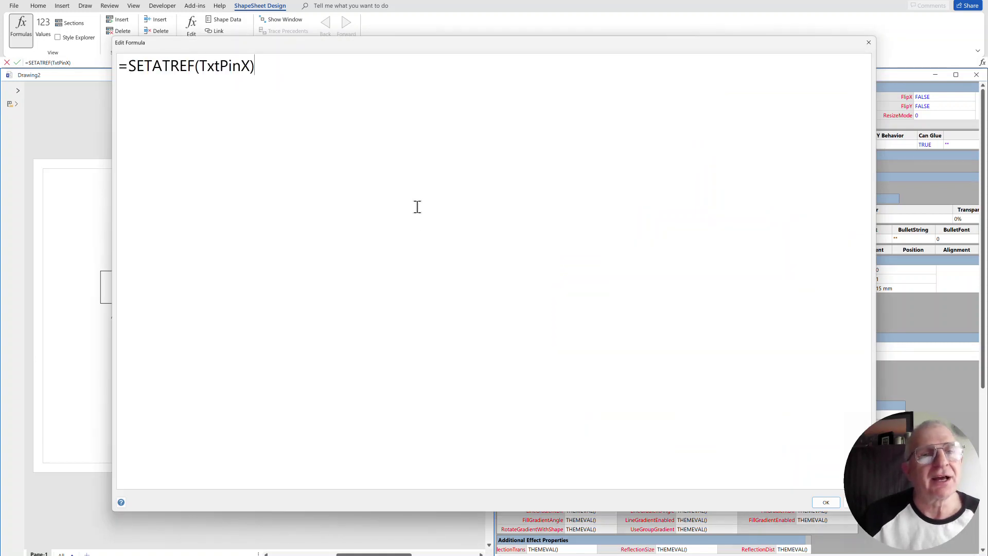
scroll(417, 206, "up", 1)
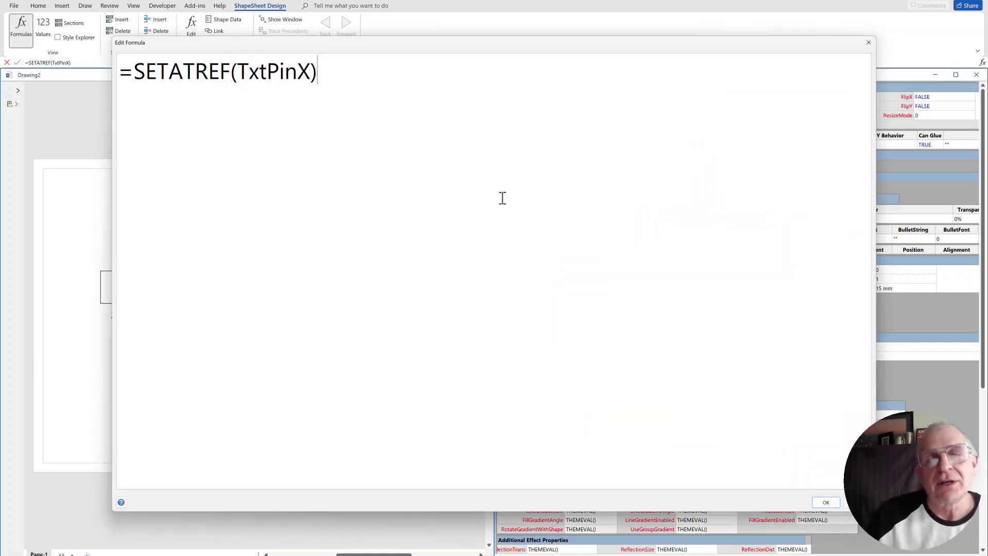
left_click(868, 44)
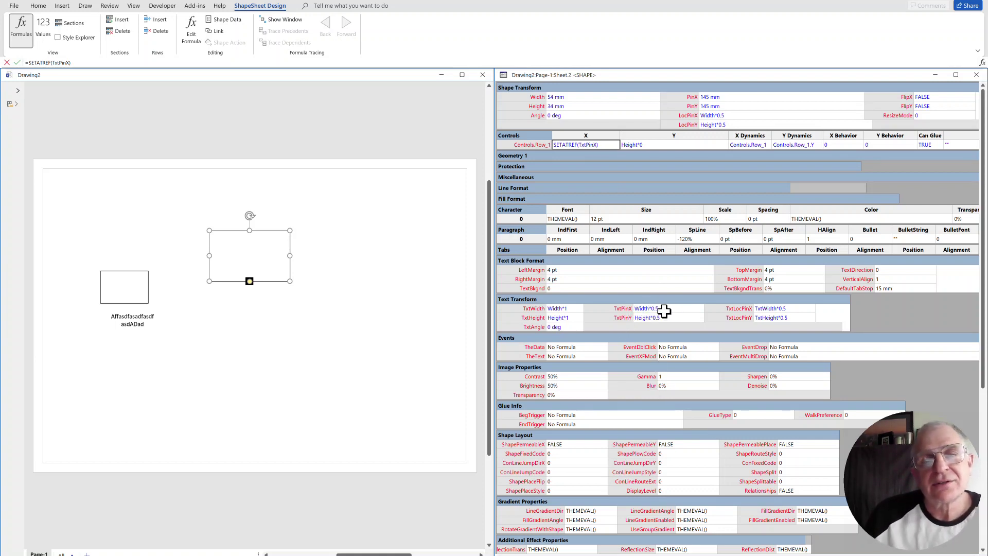
Step: Set the control's Y formula to =SETATREF(TxtPinY), checking it in the Edit Formula window first
left_click(666, 145)
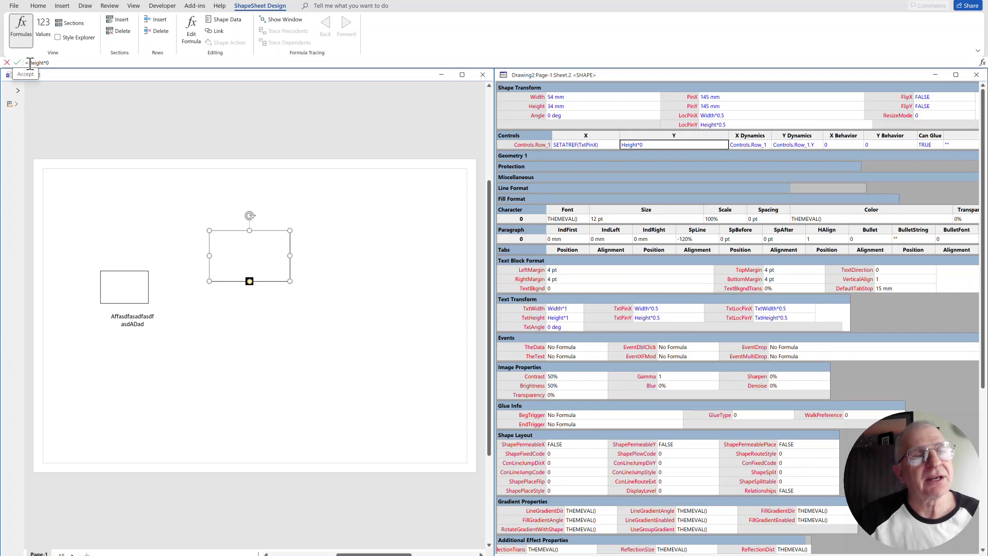
left_click_drag(28, 63, 61, 62)
type("SETAT")
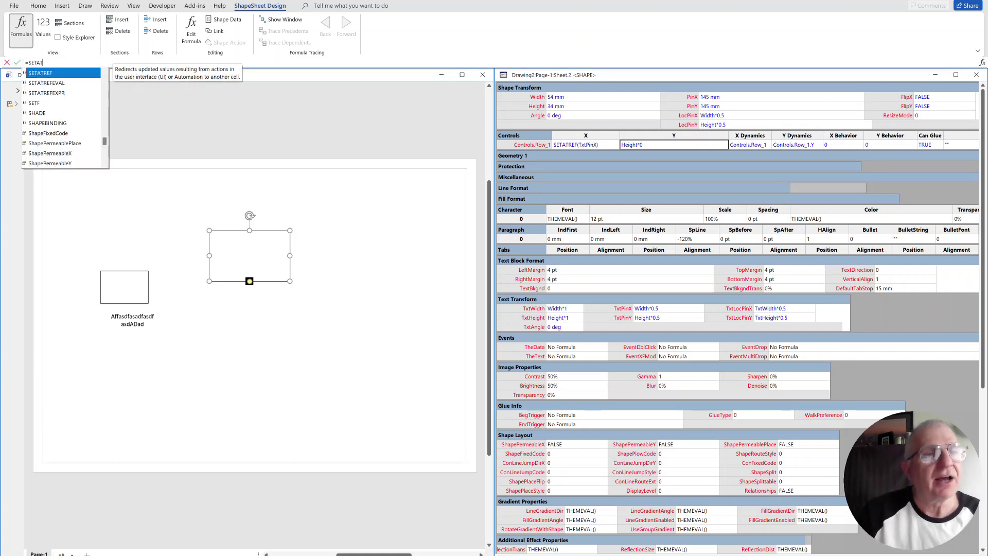
key("Tab")
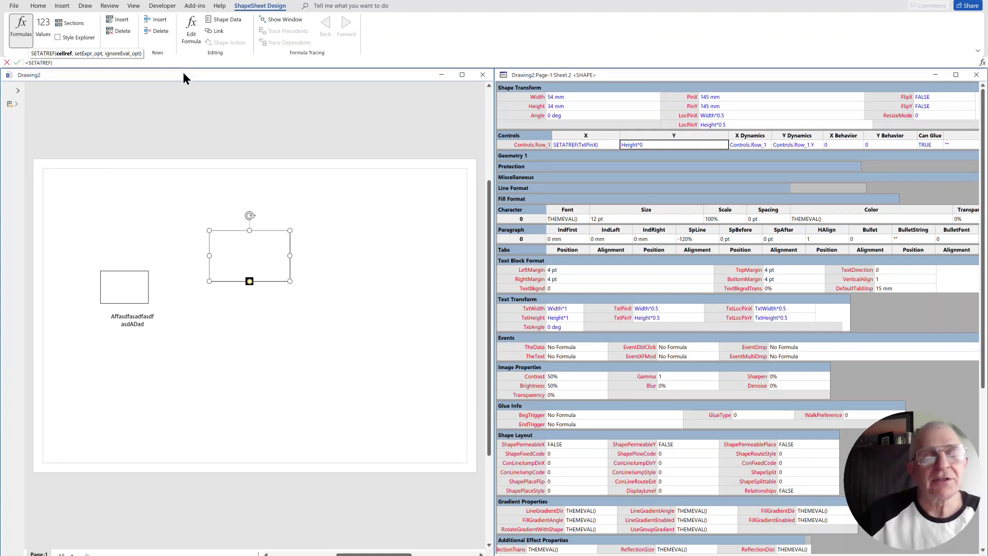
left_click(673, 318)
type(")")
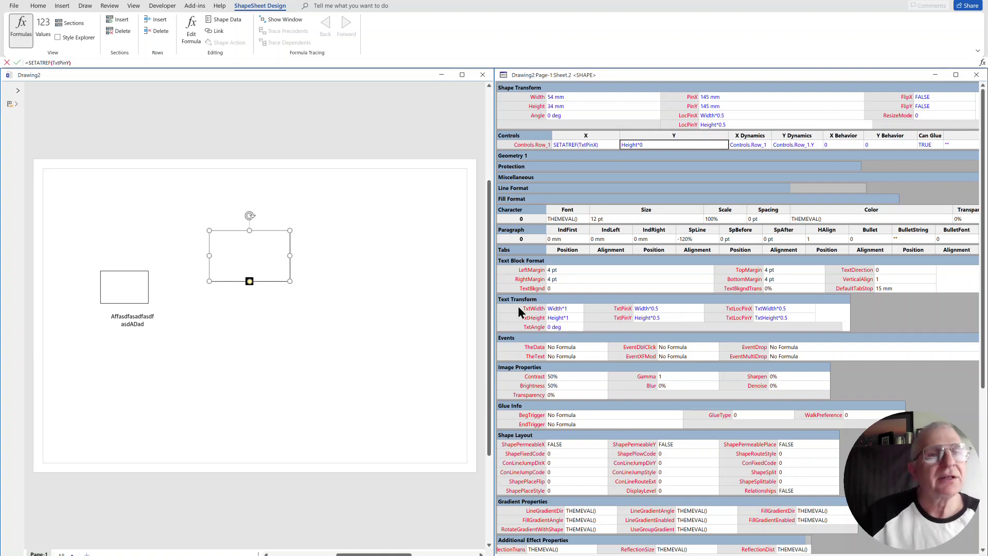
left_click(191, 28)
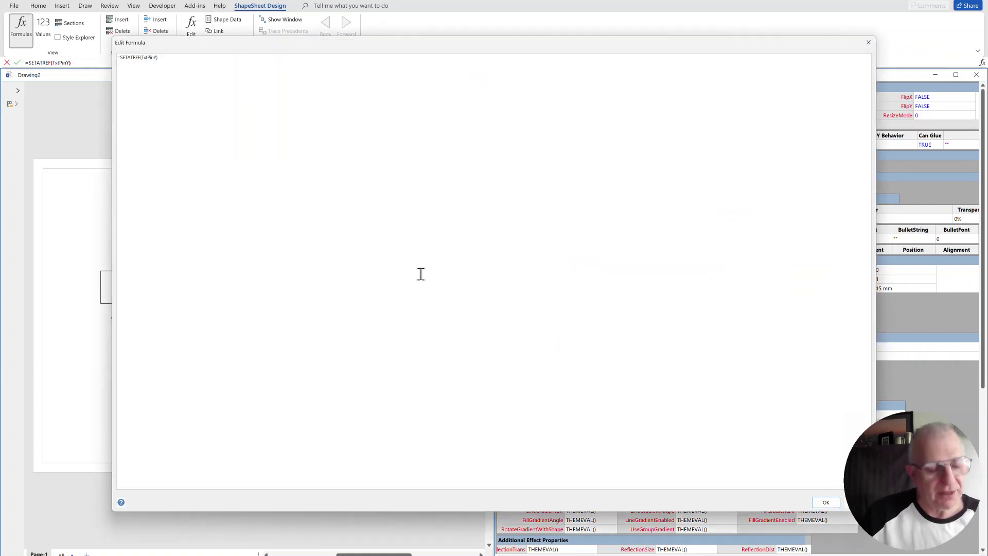
scroll(419, 273, "up", 6)
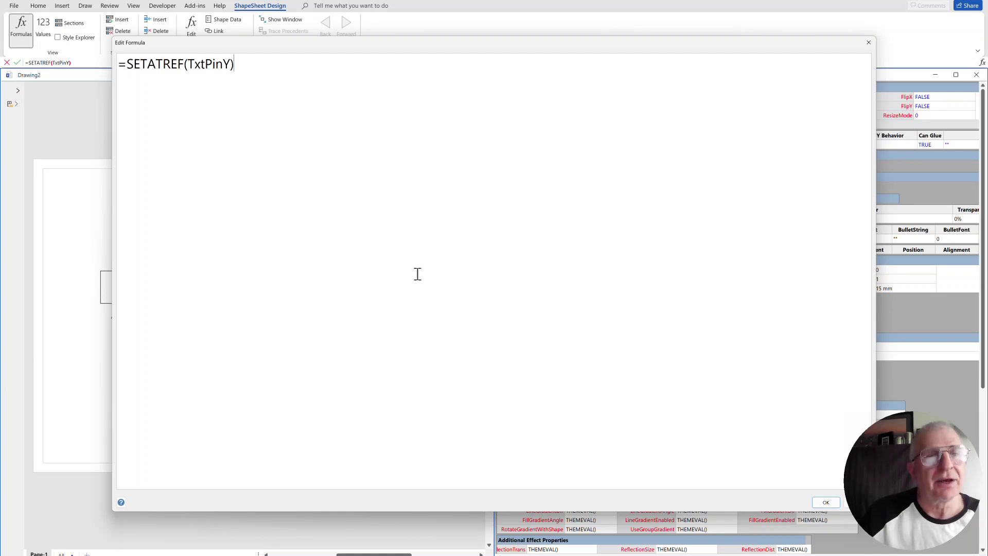
scroll(417, 273, "up", 1)
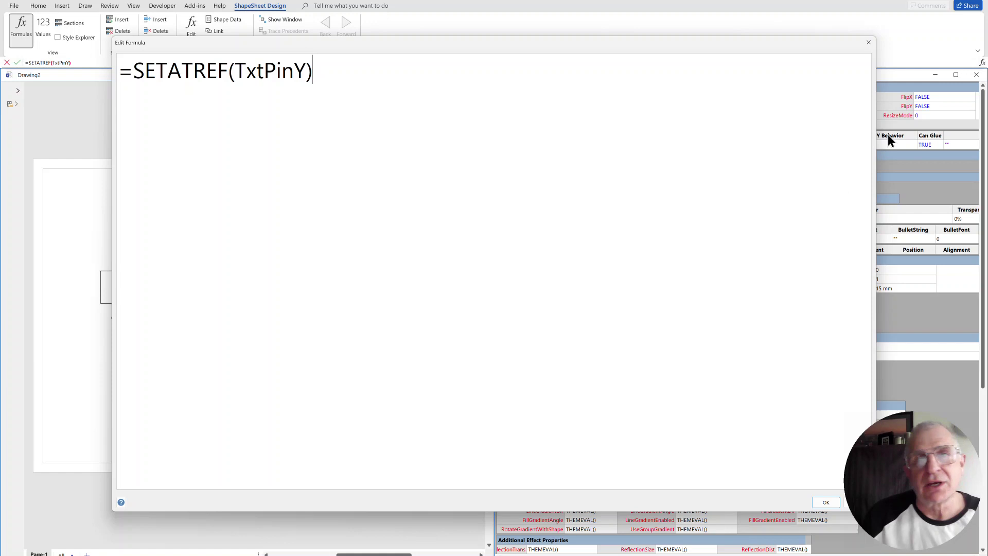
left_click(869, 42)
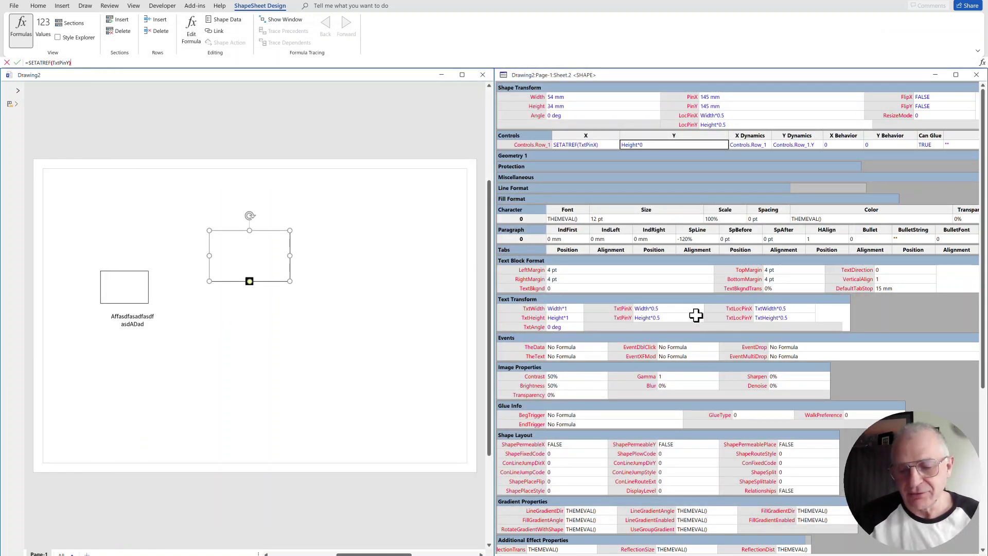
key("Return")
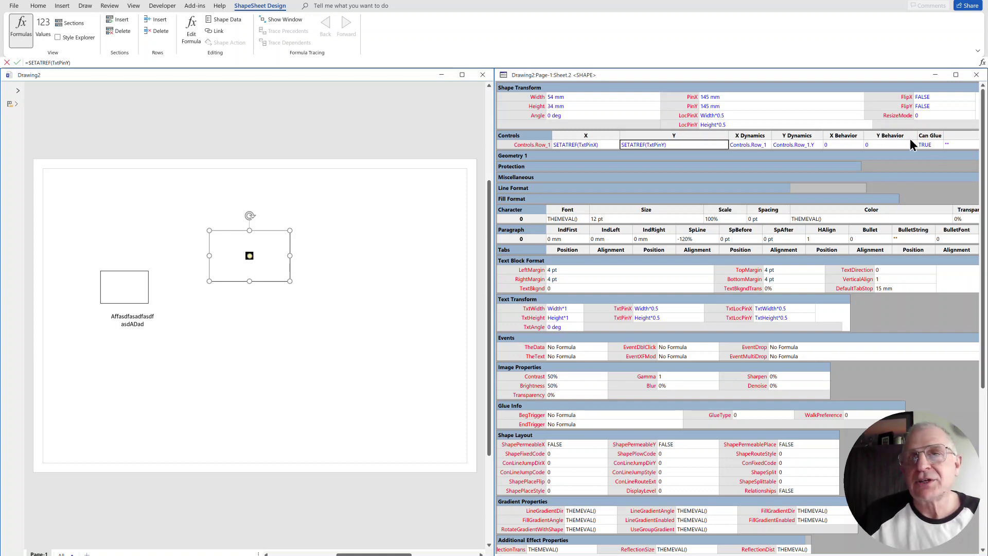
Step: Enter 'Position text' in the control's Tip cell, then reselect the rectangle to test it
left_click(946, 145)
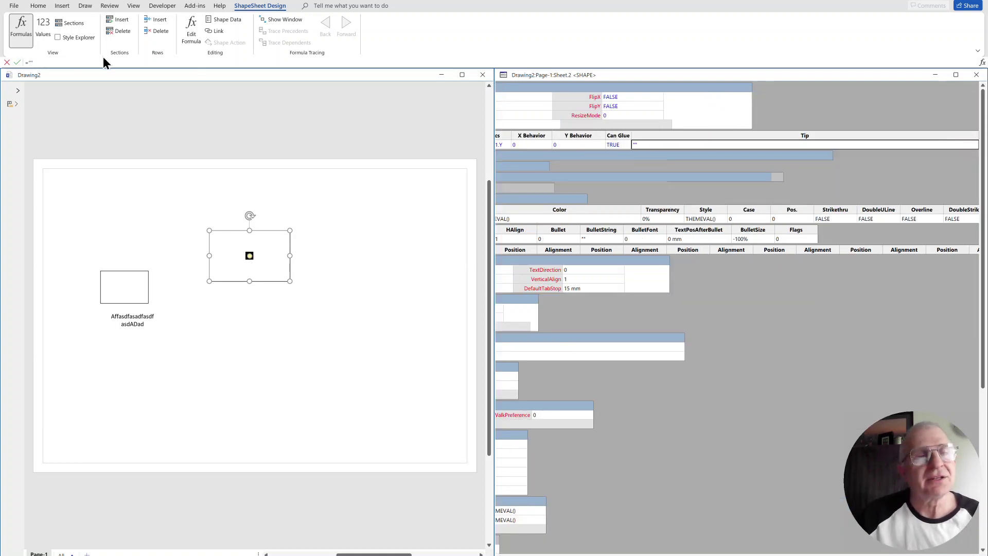
left_click(30, 62)
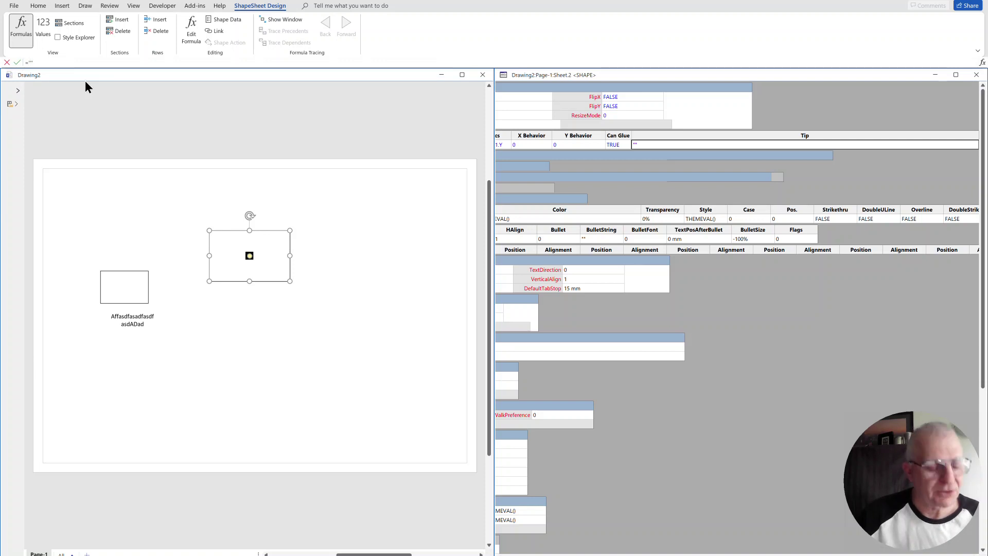
type("Pos")
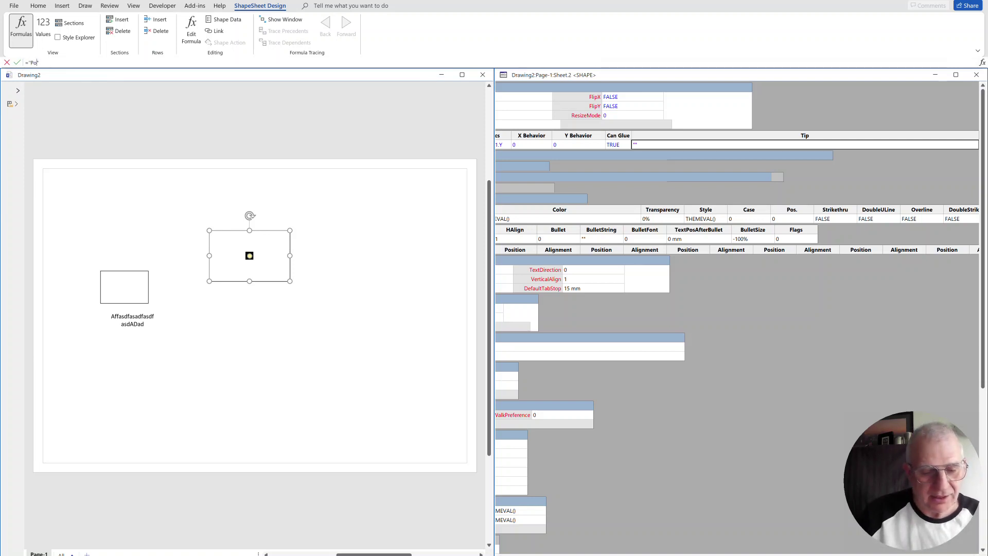
type("ition text")
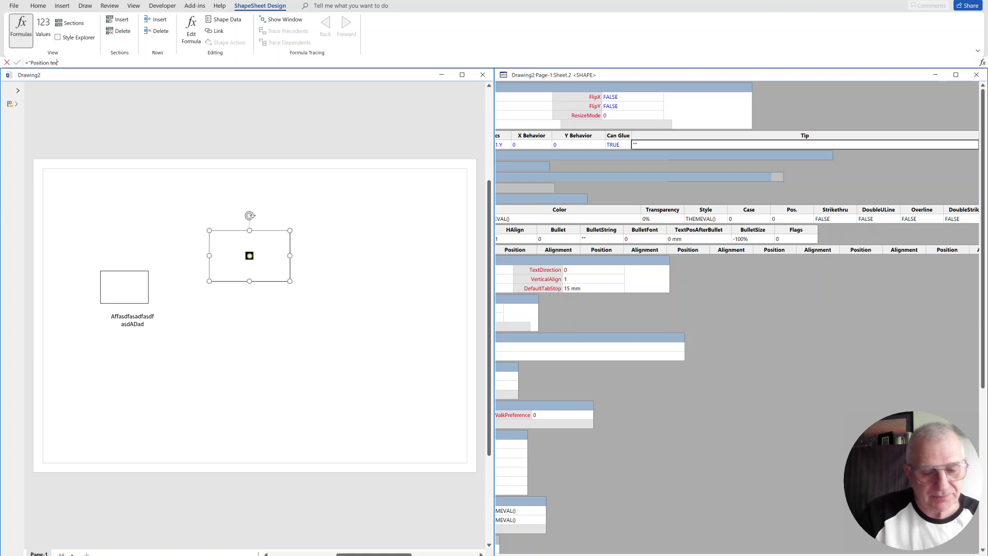
key("Return")
left_click(359, 171)
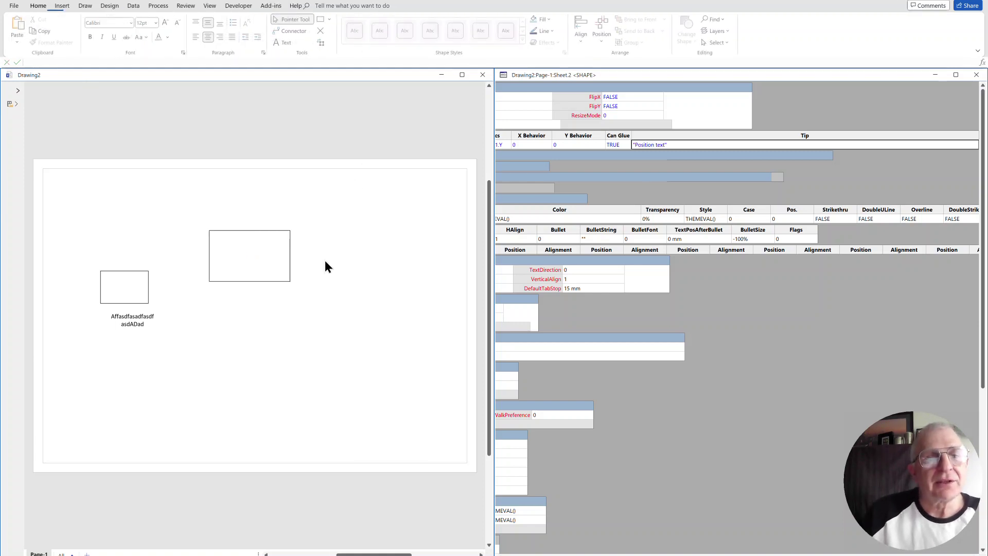
left_click(280, 277)
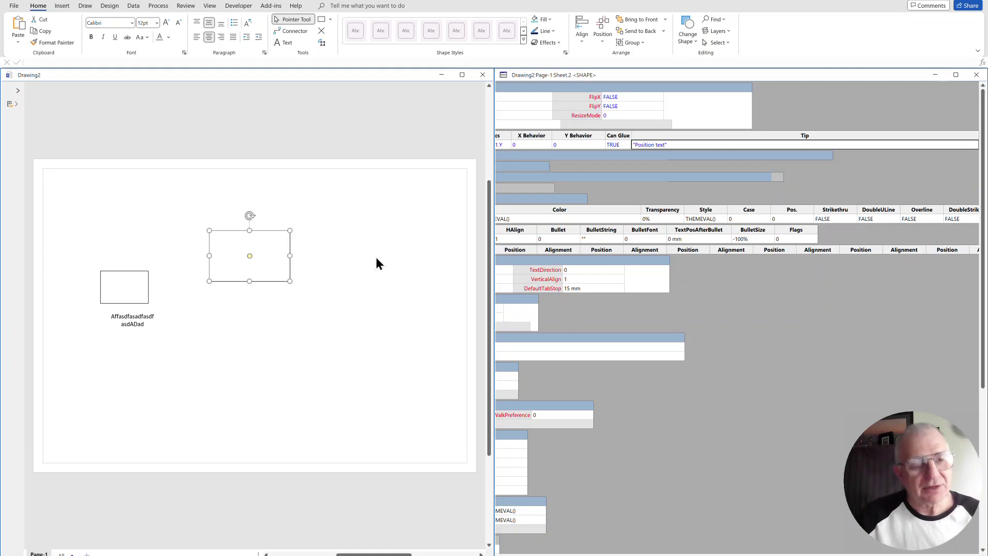
Step: Type 'asdAFaa' into the larger rectangle and drag its text out beside the shape
type("asdAFaa")
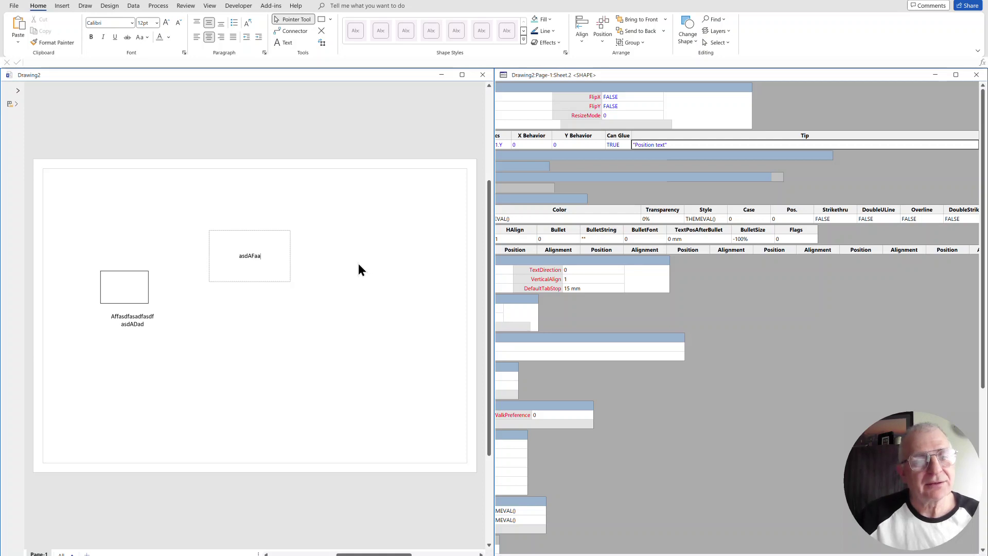
left_click(358, 270)
left_click(250, 257)
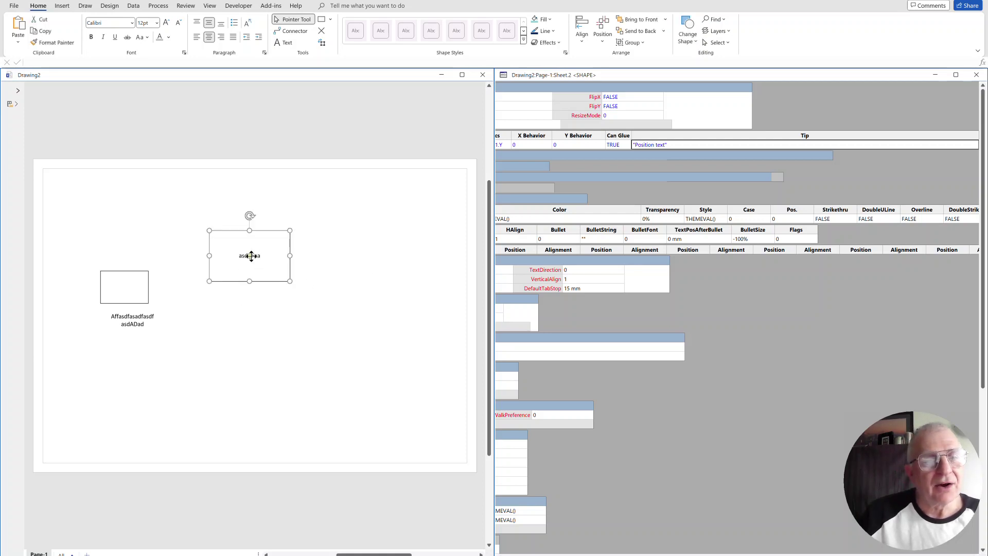
left_click_drag(251, 257, 348, 260)
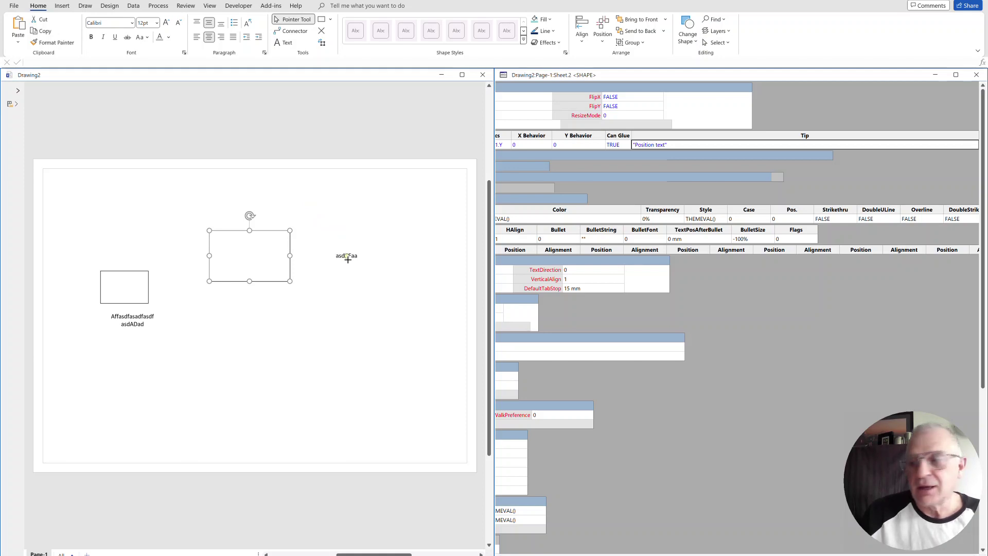
Step: Shrink the asdAFaa text block and settle it just right of the rectangle (TxtPinX Width*1.4259)
left_click(322, 41)
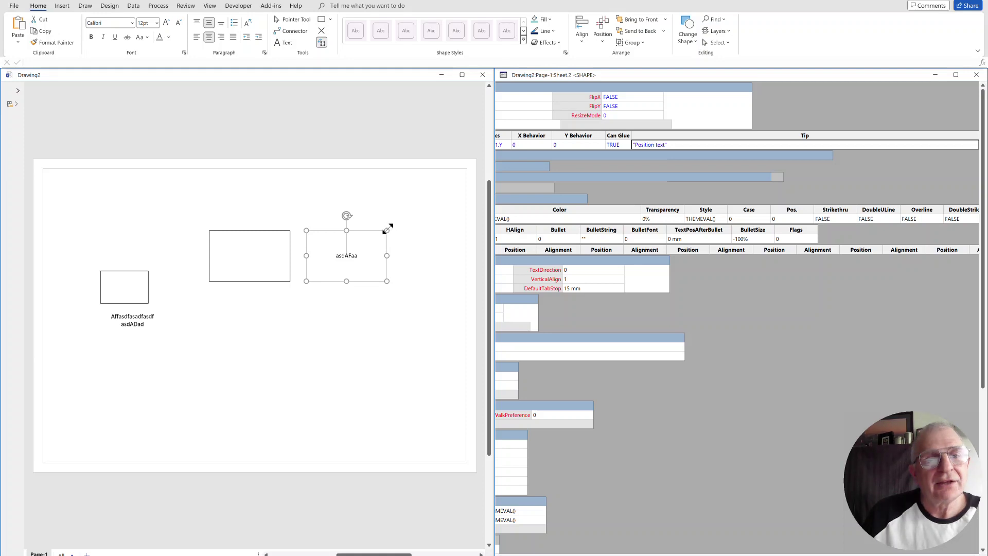
left_click_drag(386, 230, 346, 262)
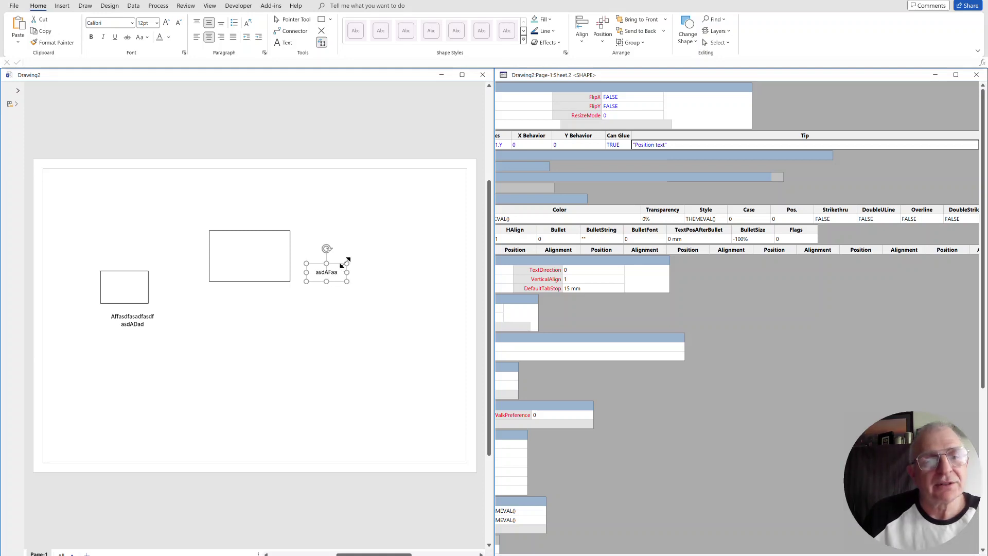
left_click(297, 21)
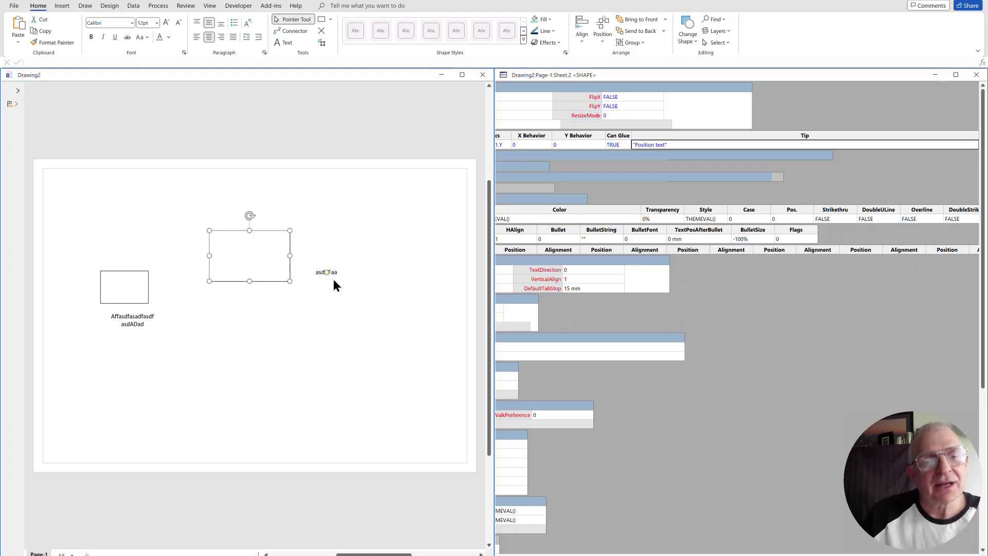
left_click_drag(326, 272, 335, 247)
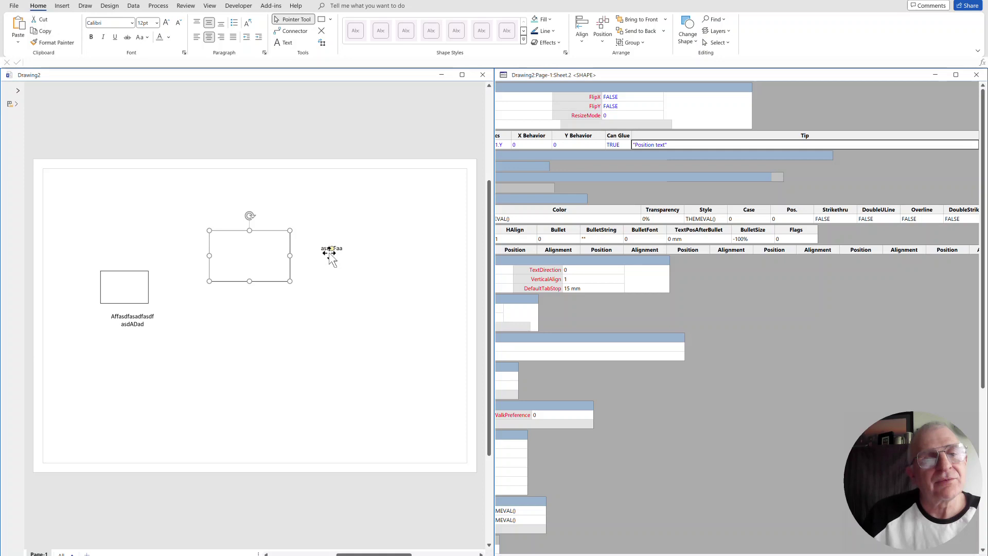
left_click_drag(333, 250, 324, 248)
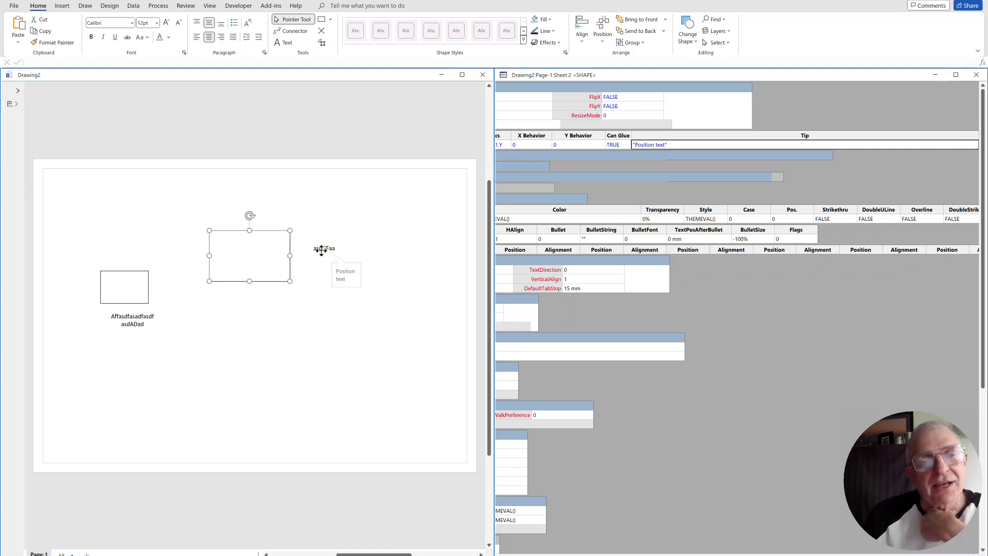
left_click(788, 371)
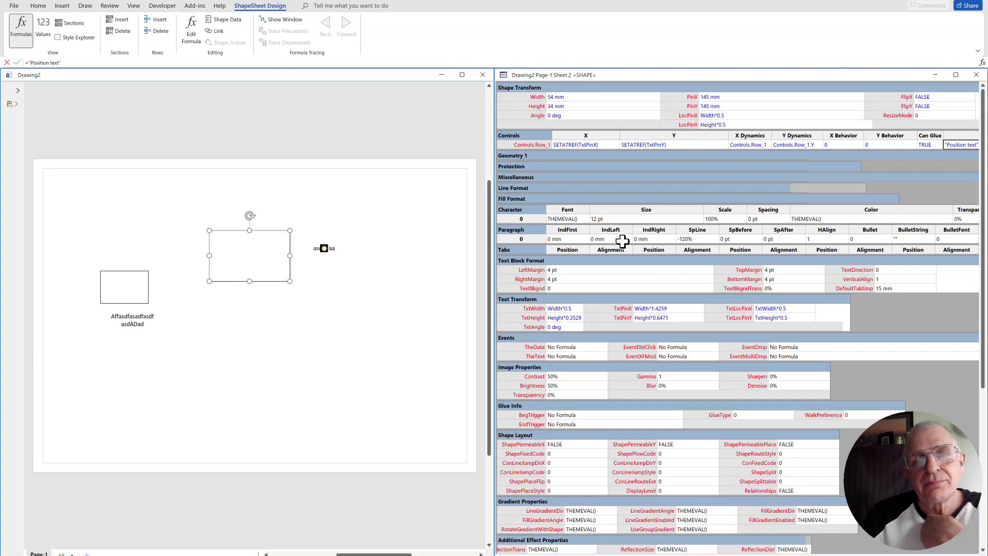
Step: Set the control's X Behavior cell to 5 - visCtlProportionalHidden, then reselect the rectangle to check the handle
left_click(834, 144)
double_click(843, 143)
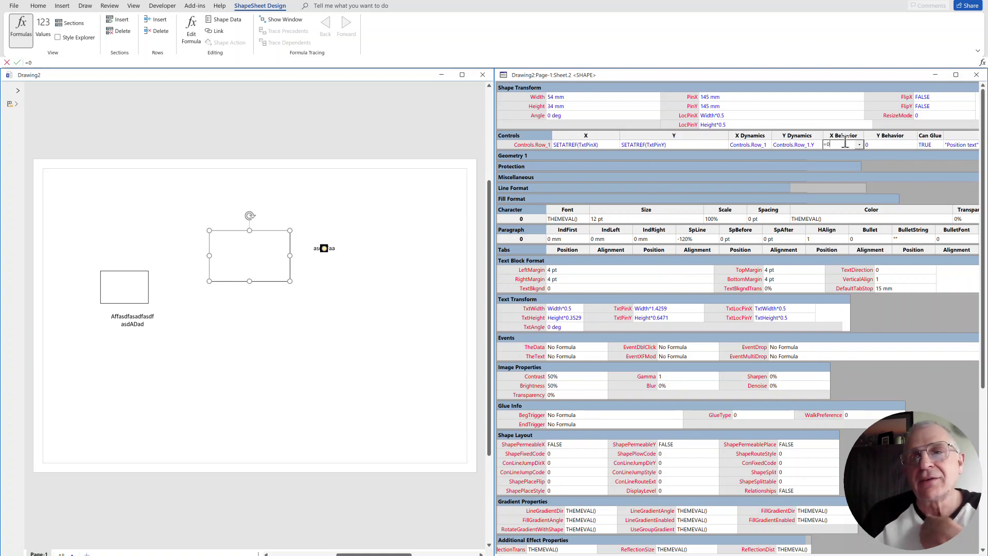
left_click(858, 147)
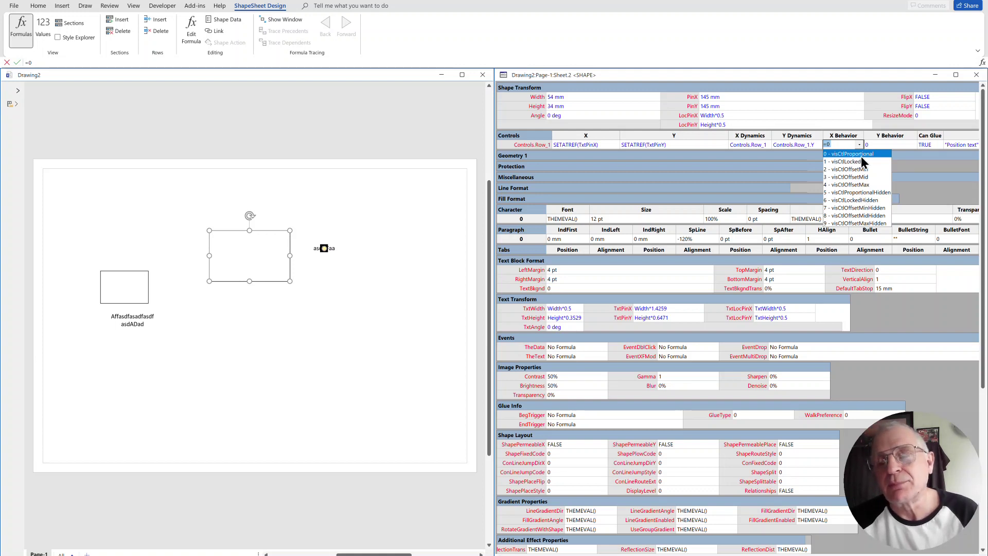
left_click(876, 192)
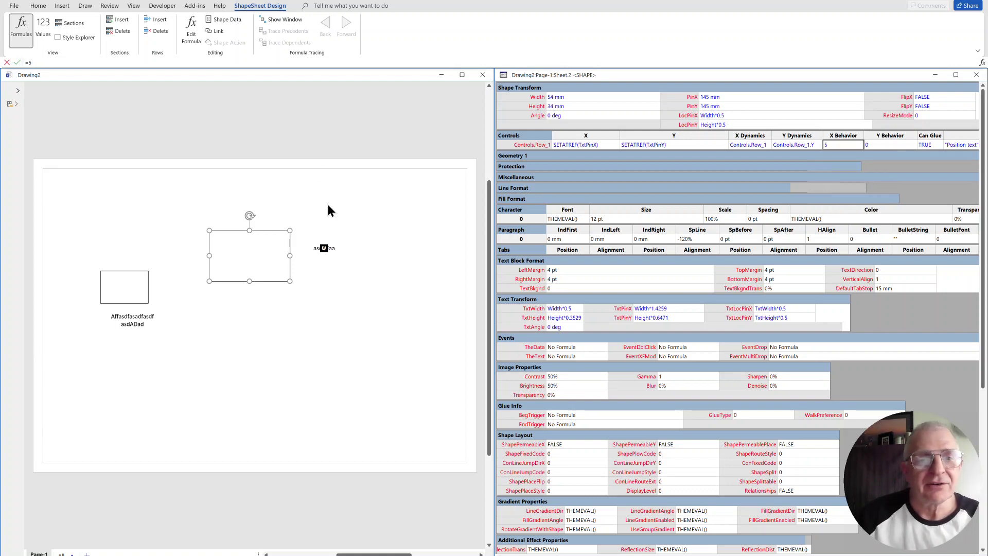
left_click(310, 305)
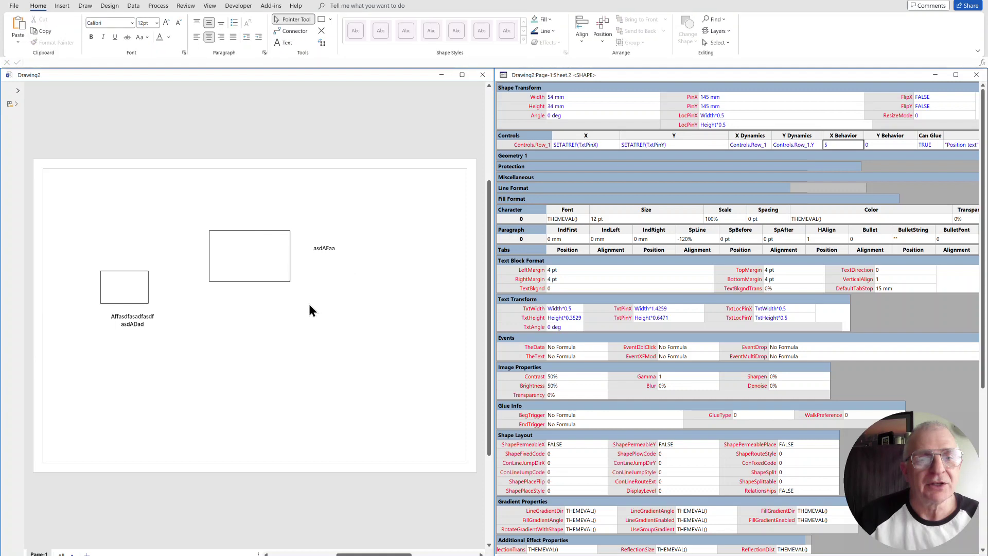
left_click(325, 248)
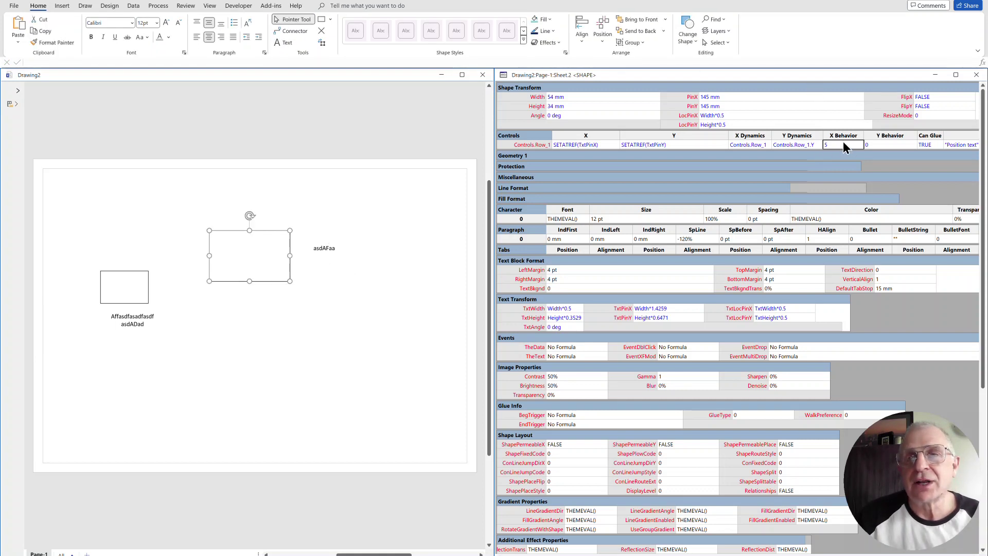
Step: Enter the partial formula =IF(LEN(SHAPETEXT(TheText))=0,5,0 in the X Behavior cell
left_click(842, 143)
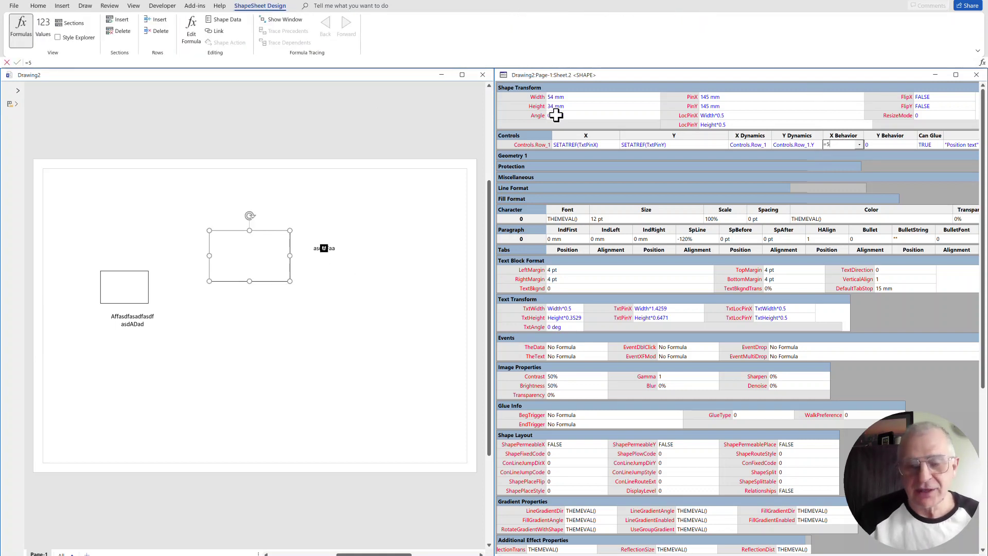
type("=IF(")
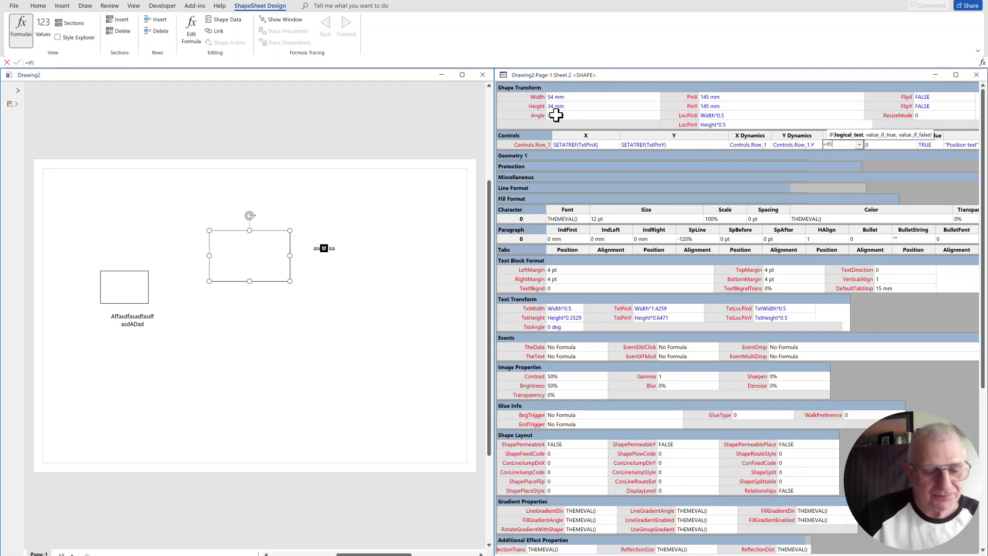
type("LEN(")
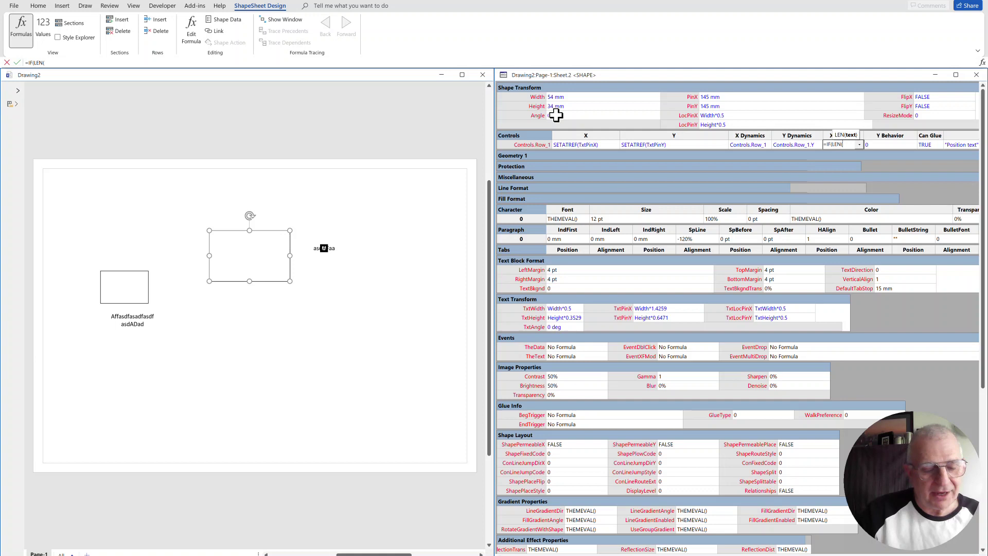
type("Shap")
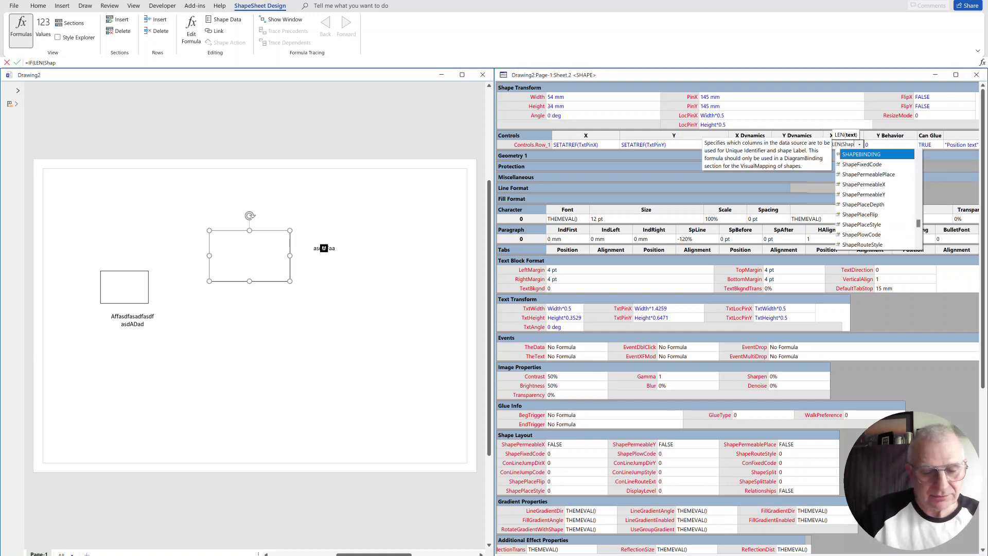
type("eText(T")
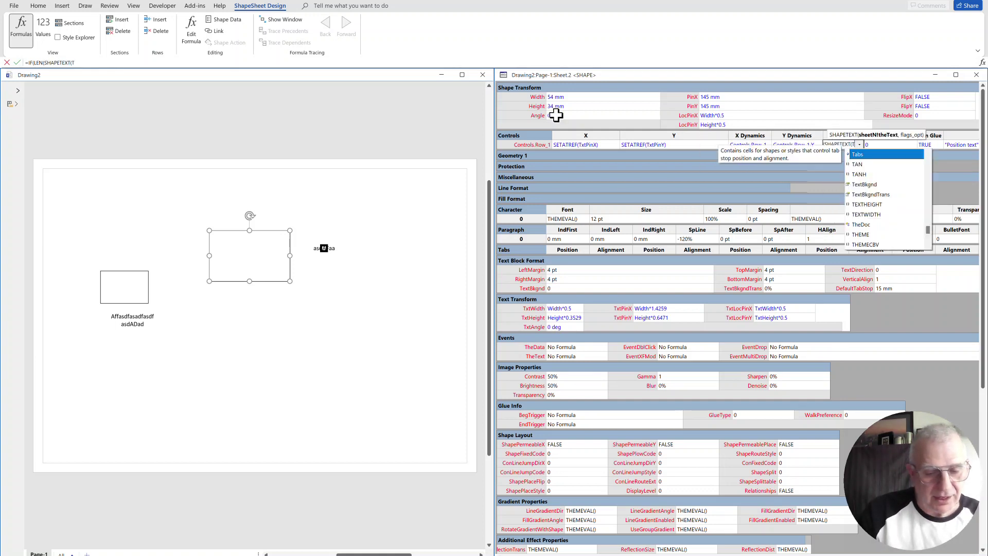
type("heText))")
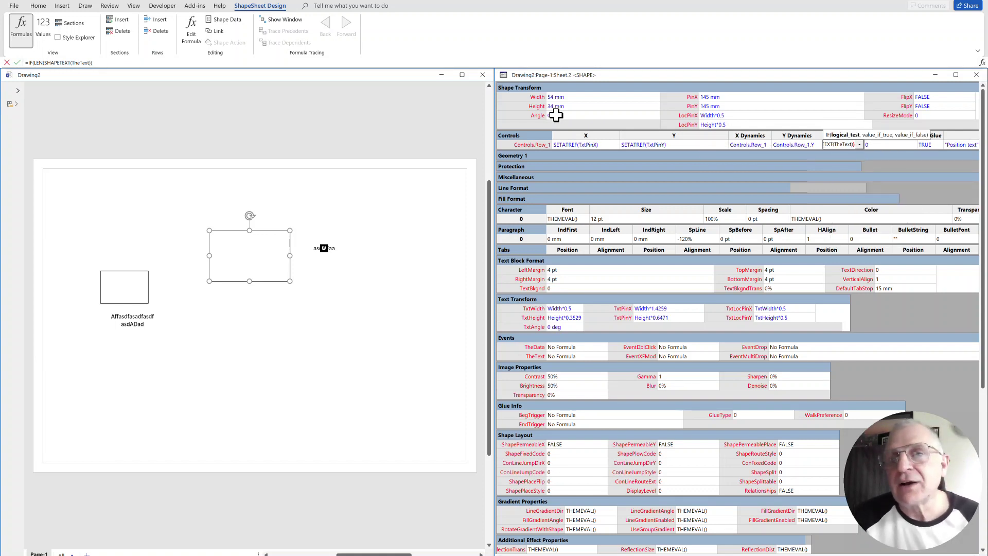
key("Left")
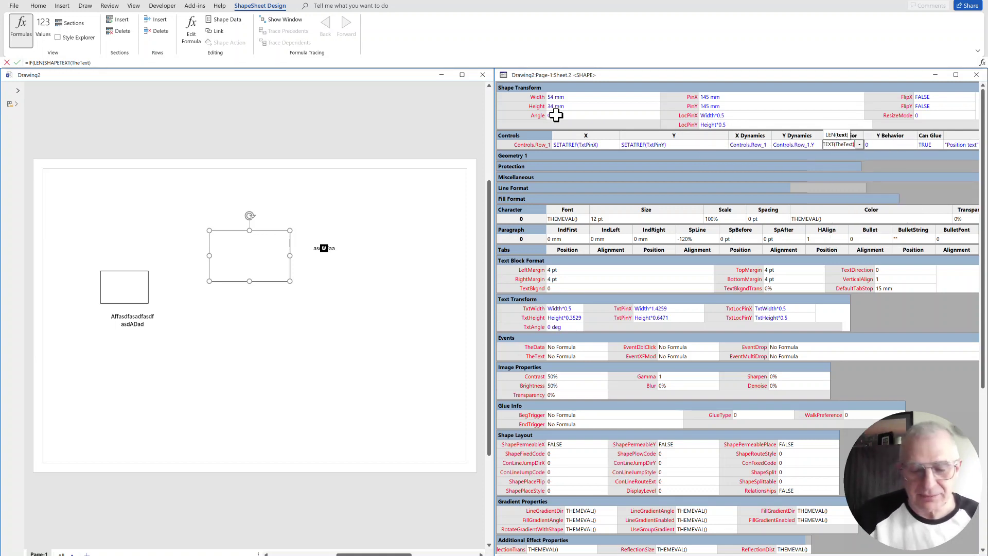
type("=0")
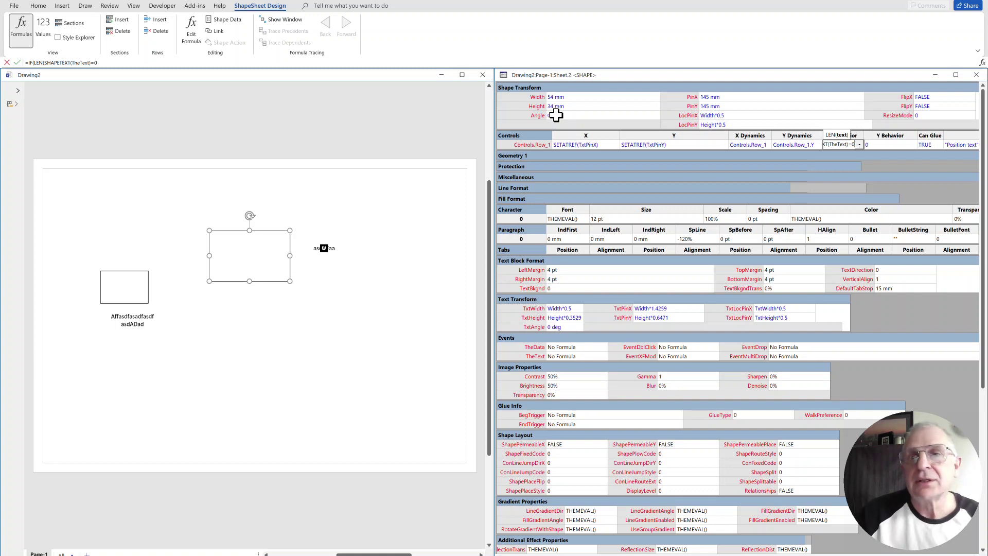
type(",5,0")
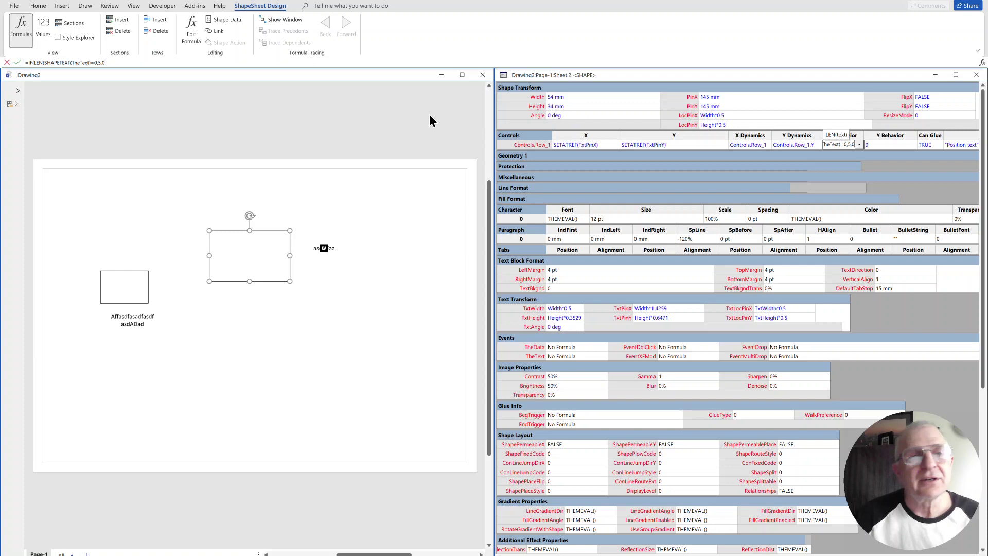
Step: In the enlarged formula editor, add the two missing closing parentheses to get =IF(LEN(SHAPETEXT(TheText))=0,5,0)
left_click(187, 38)
scroll(277, 114, "up", 5)
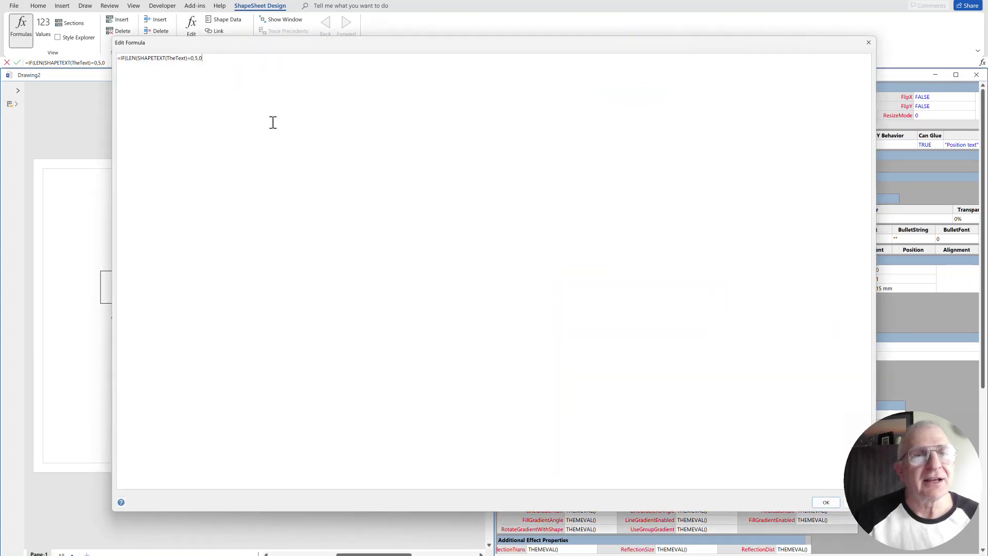
scroll(311, 79, "up", 2)
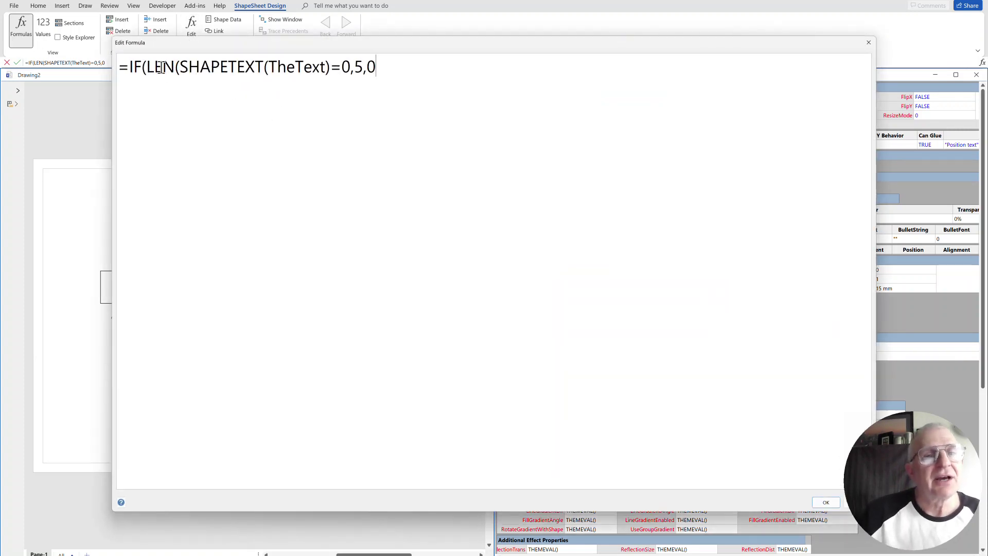
left_click(332, 67)
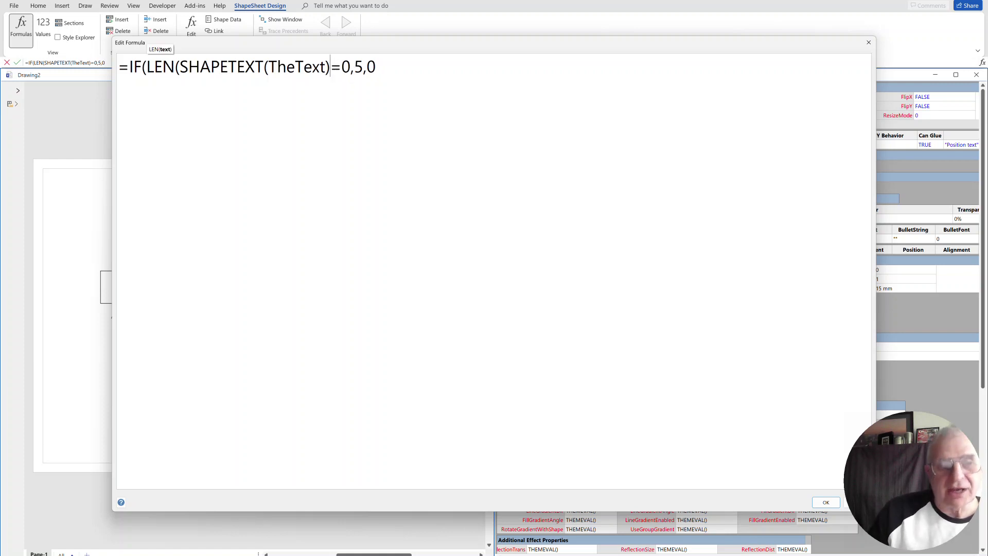
type(")")
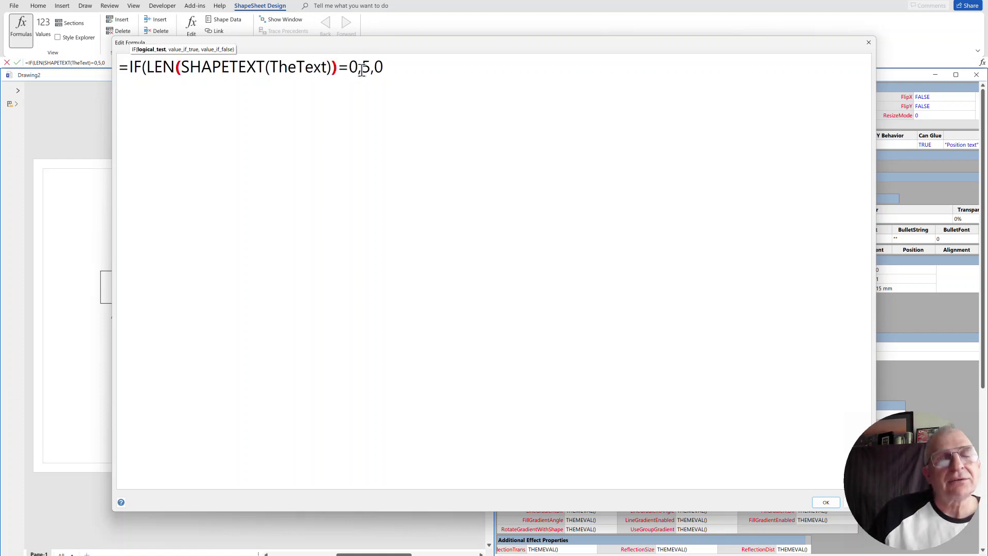
left_click(363, 68)
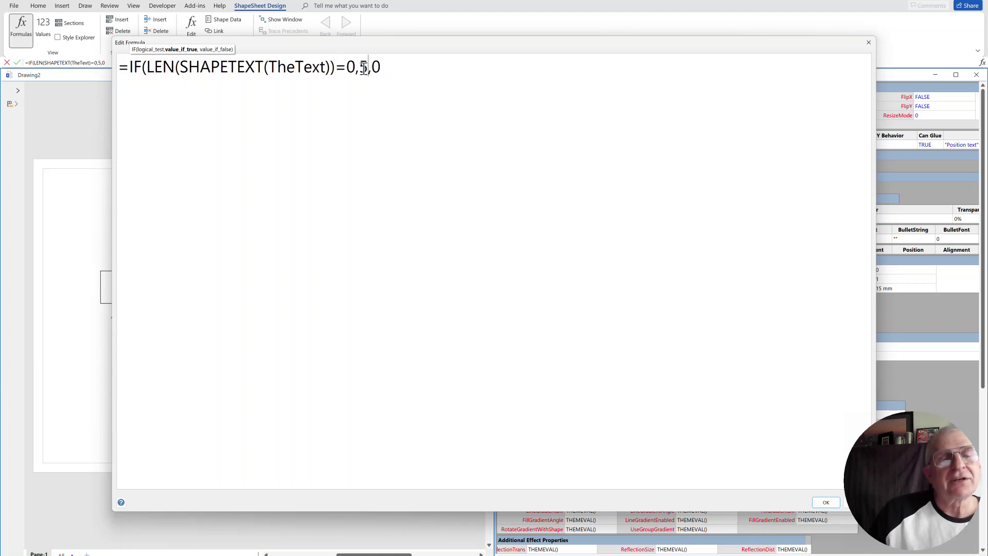
left_click(385, 68)
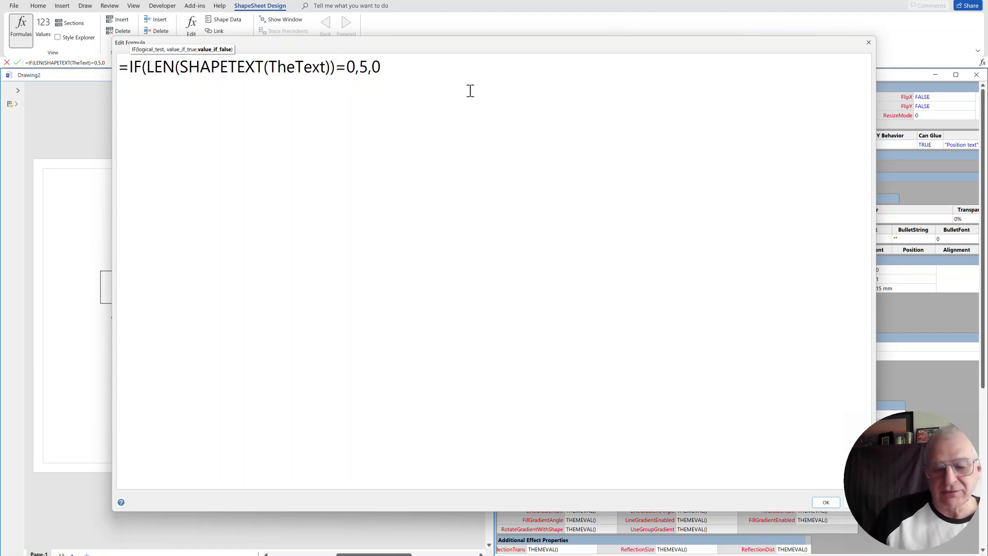
type(")")
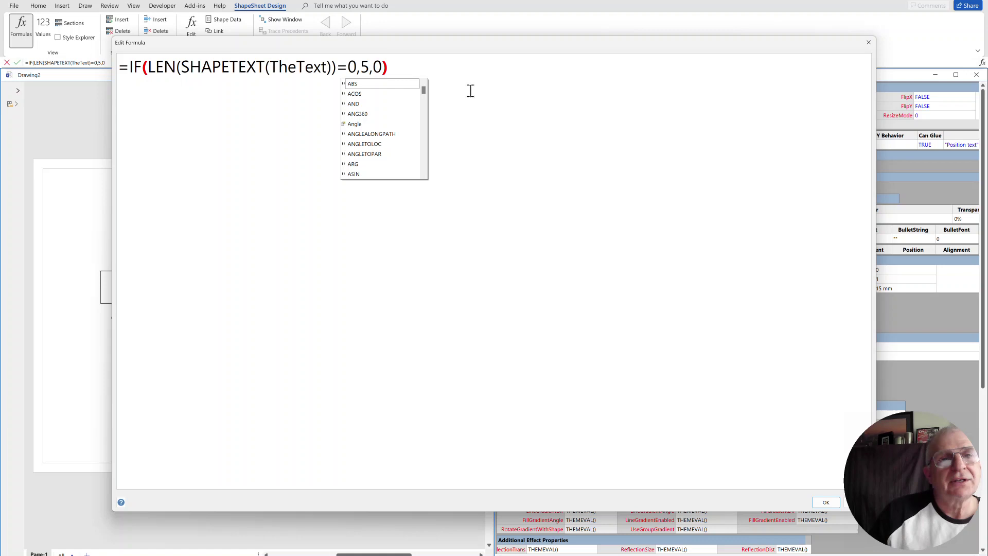
Step: Commit the X Behavior formula and drag the text control handle beside the rectangle's middle
left_click(832, 502)
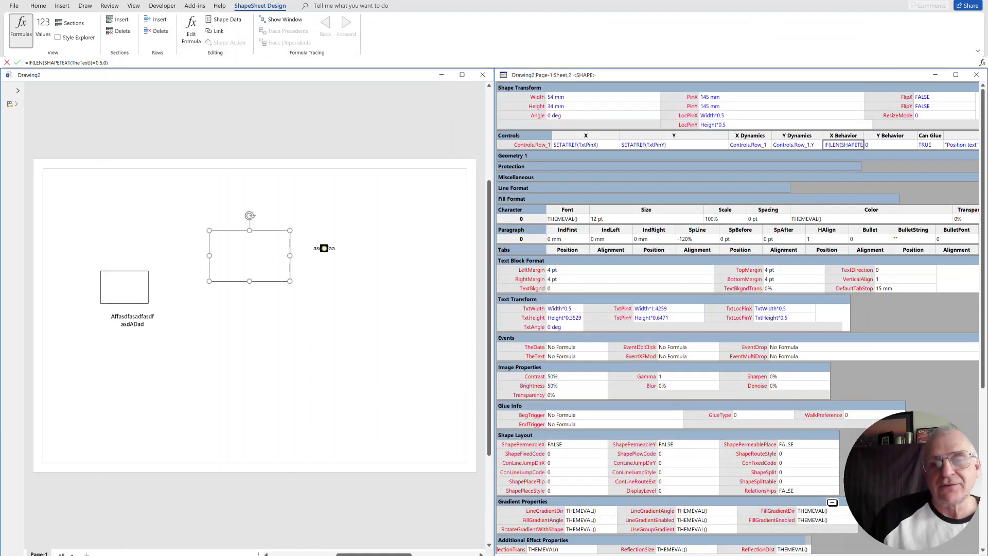
left_click(385, 234)
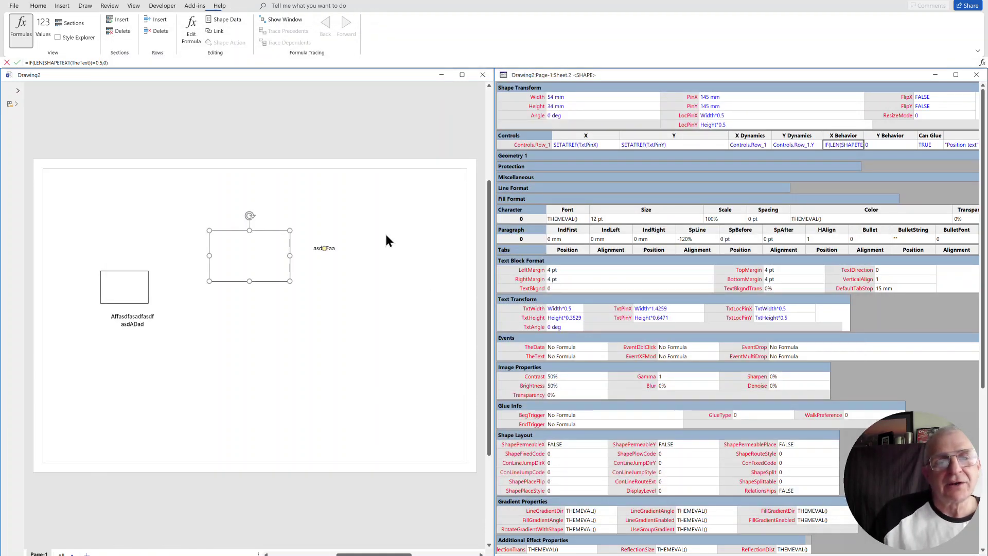
left_click(335, 252)
mouse_move(333, 254)
left_mouse_down()
mouse_move(271, 258)
mouse_move(283, 222)
mouse_move(252, 228)
mouse_move(303, 258)
mouse_move(332, 254)
left_mouse_up()
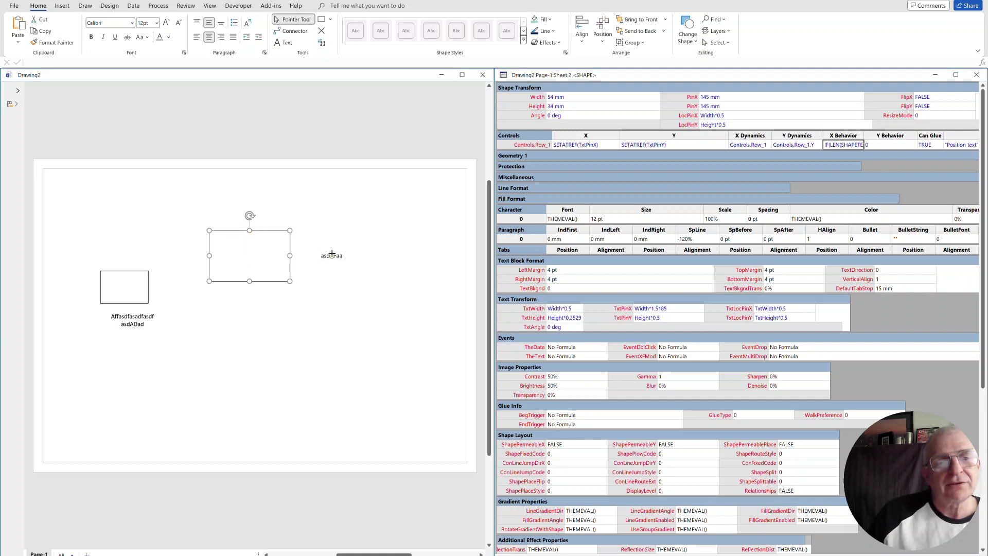
left_click(391, 265)
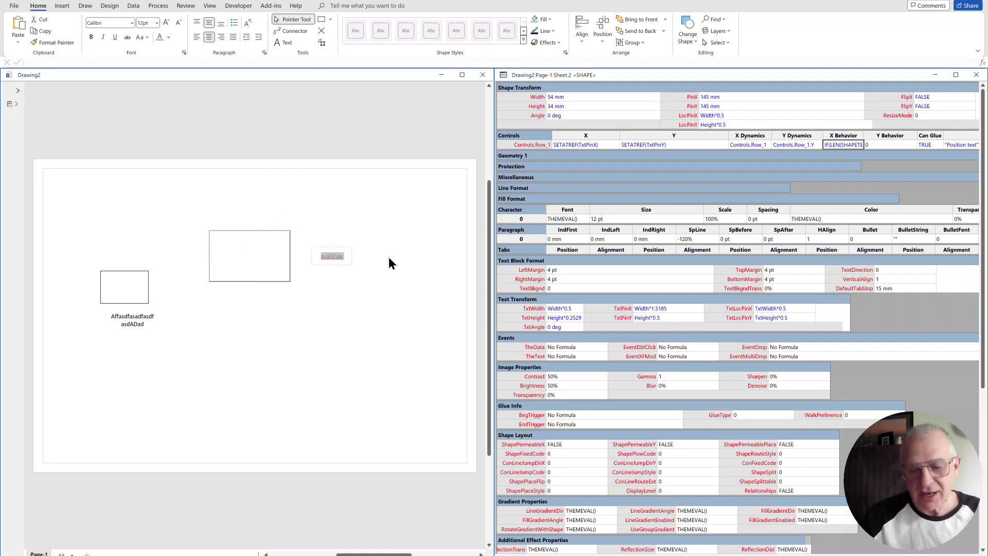
Step: Move the rectangle right and down to PinX 165 mm and drag its text above it
left_click(240, 231)
left_click_drag(260, 260, 291, 278)
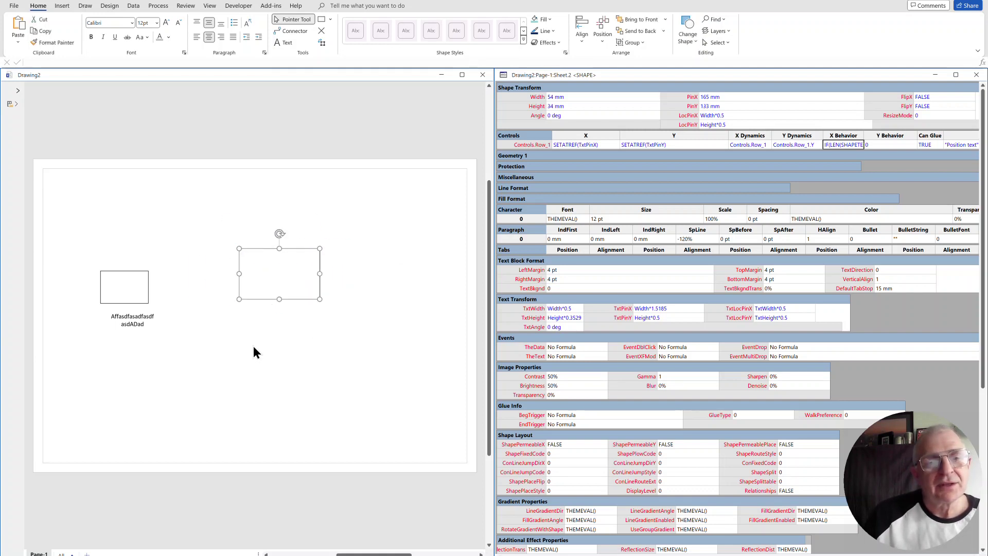
left_click(362, 279)
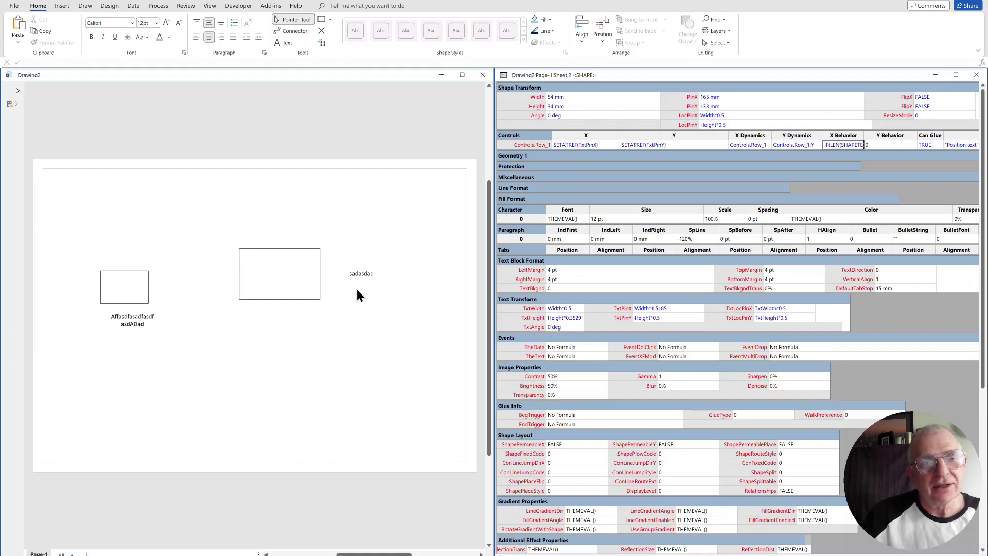
left_click(261, 291)
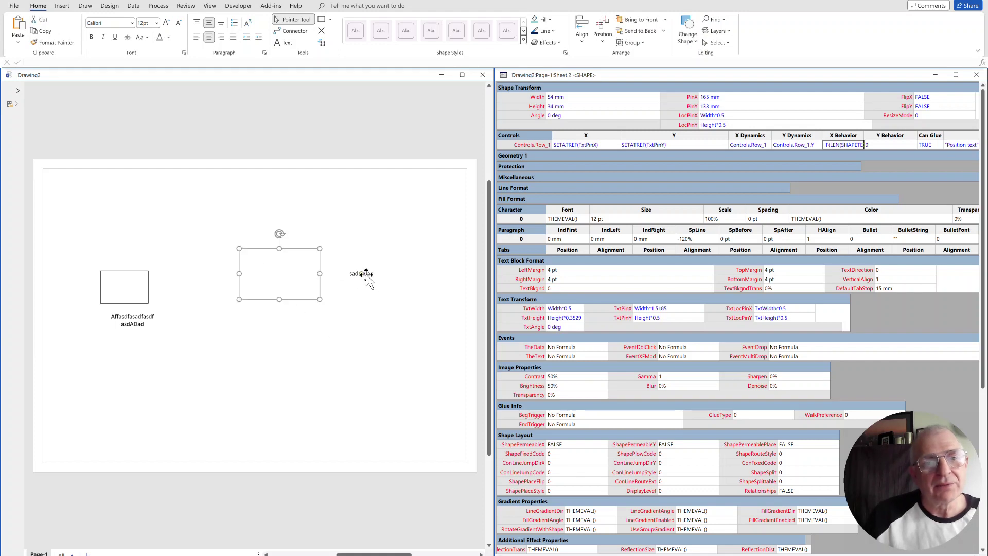
left_click_drag(367, 273, 309, 226)
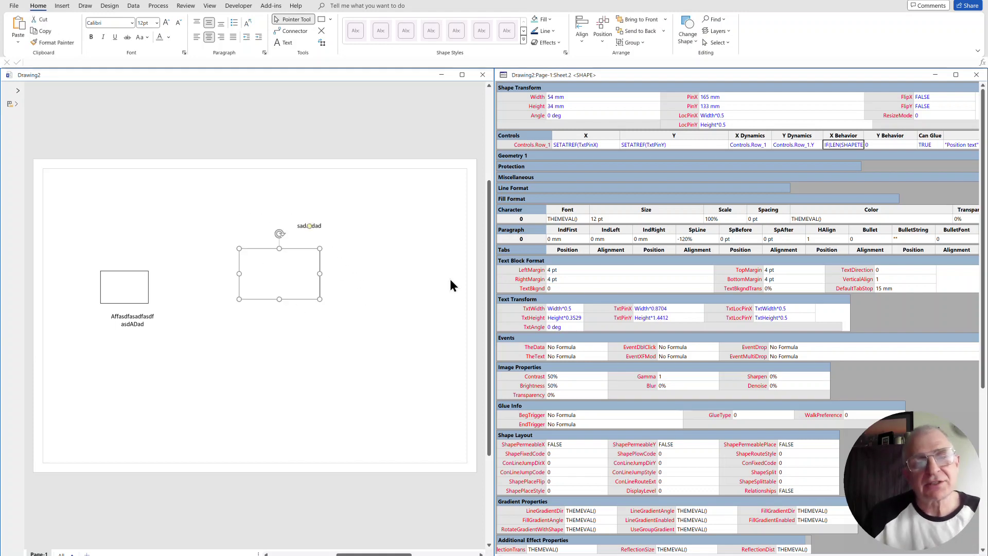